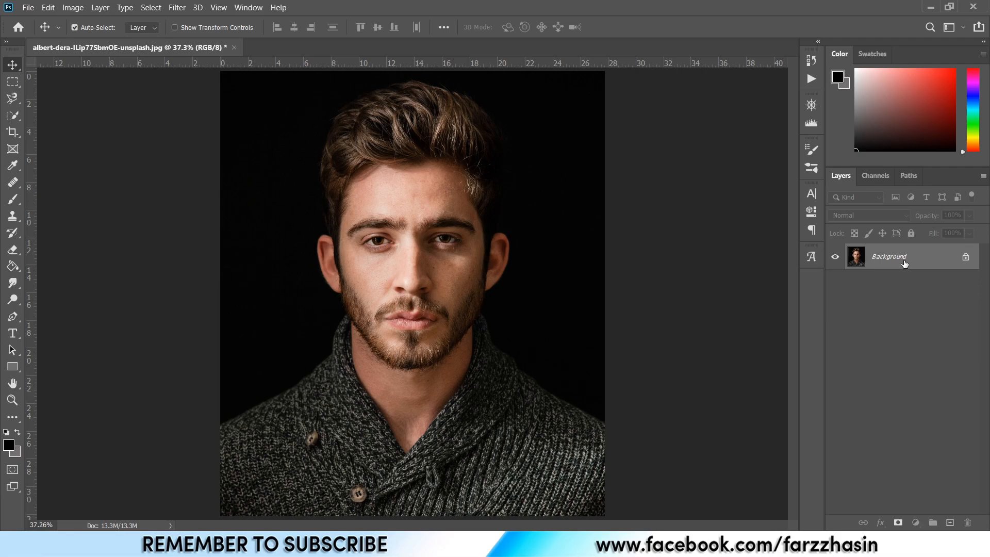
Duplicate the background layer and apply Shadows/Highlights with the shadows amount at 34%.
key(ctrl+j)
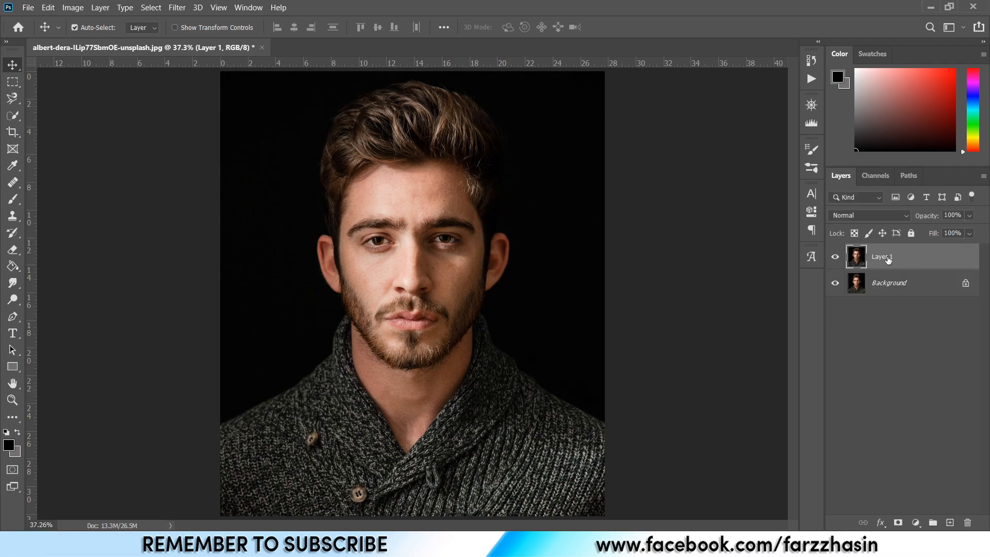
click(73, 7)
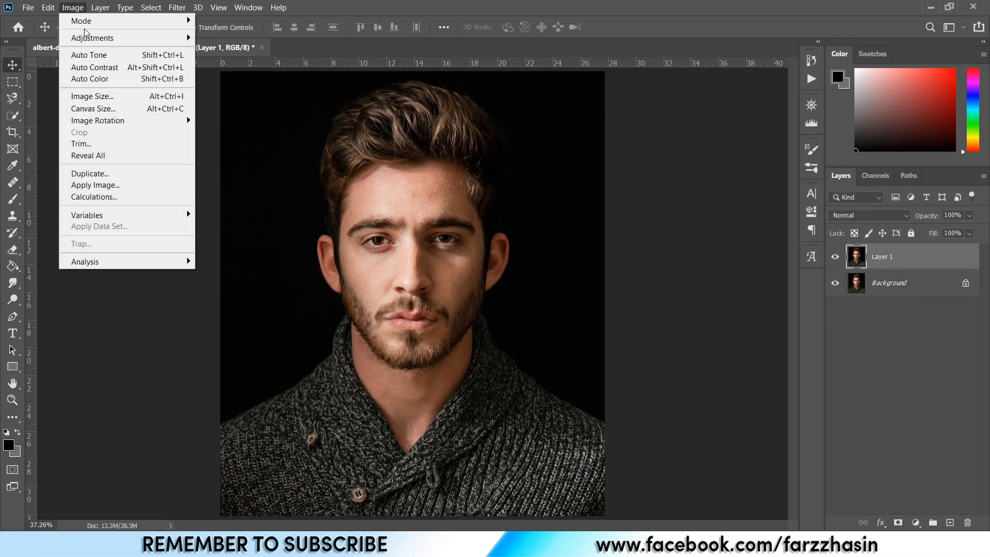
mouse_move(107, 26)
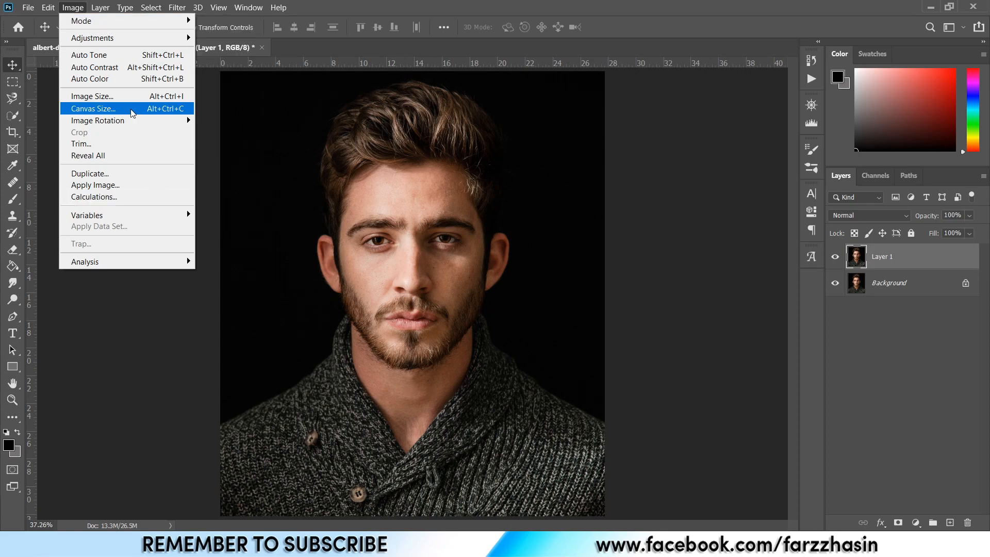
mouse_move(171, 40)
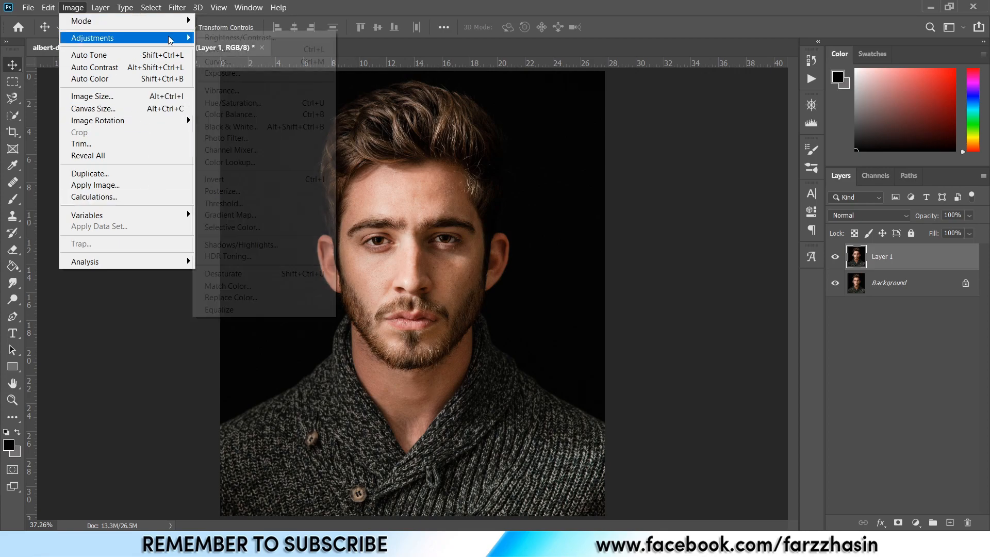
click(252, 245)
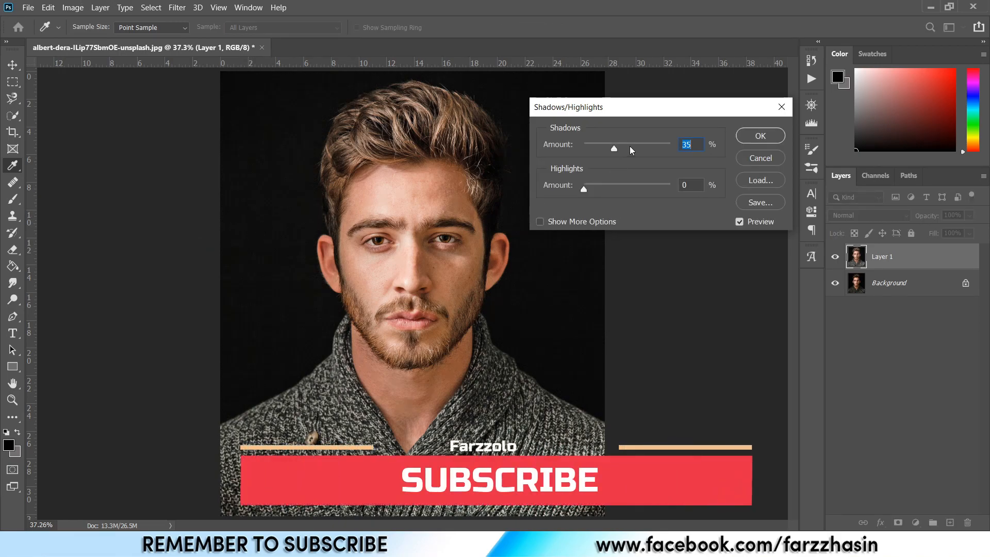
mouse_move(615, 146)
mouse_down()
mouse_move(655, 146)
mouse_move(613, 145)
mouse_up()
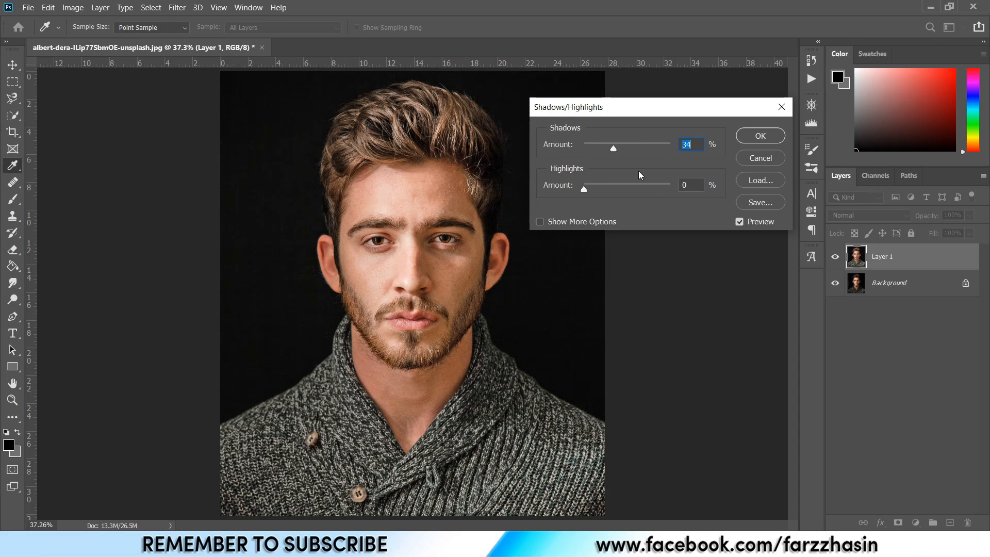
click(759, 136)
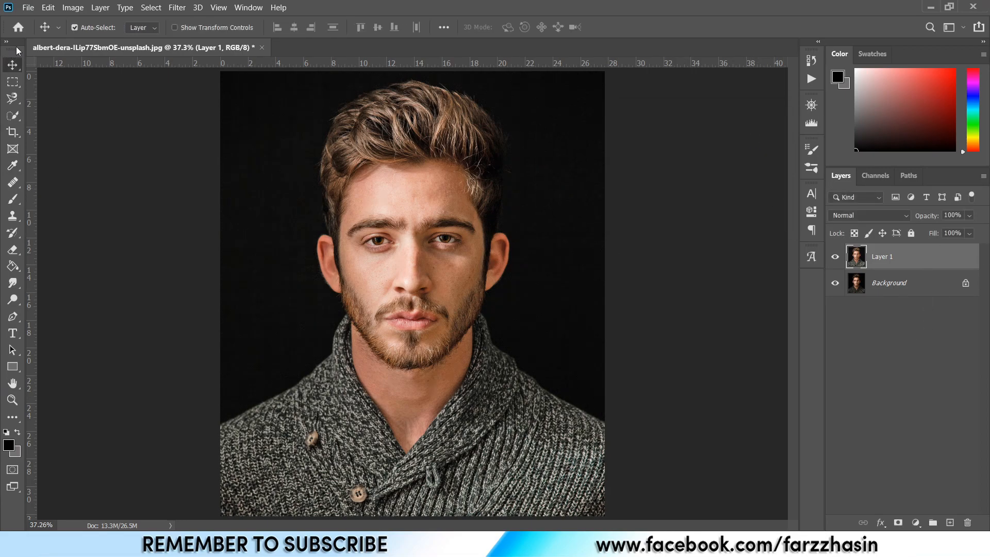
Apply Levels to the duplicate with input black point 6 and white point 228.
click(73, 8)
mouse_move(154, 44)
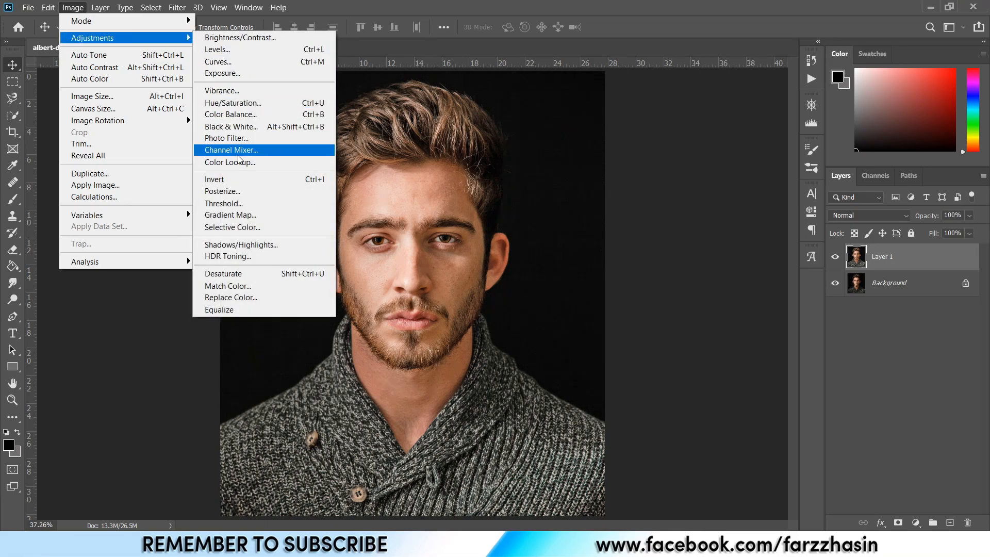
click(251, 54)
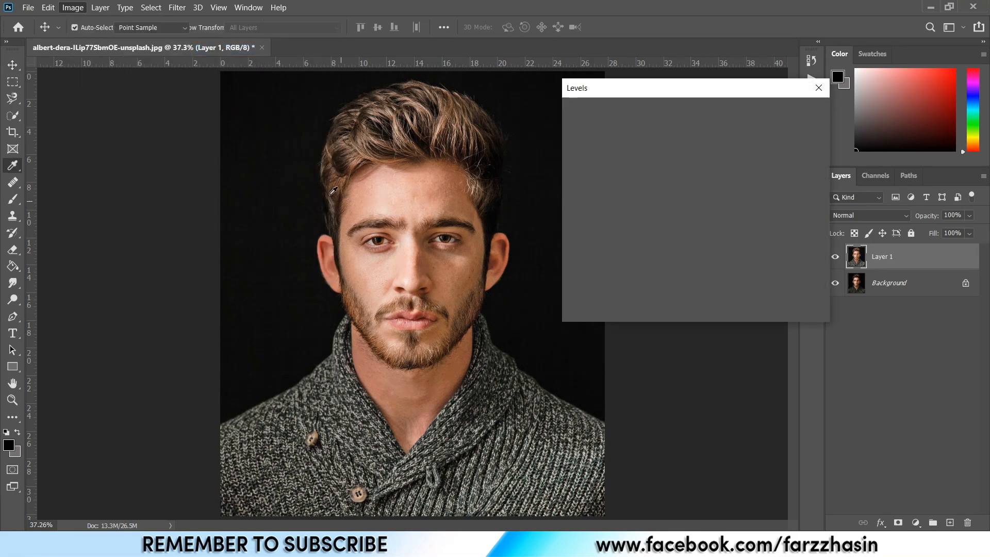
drag(581, 230, 583, 230)
drag(742, 233, 725, 234)
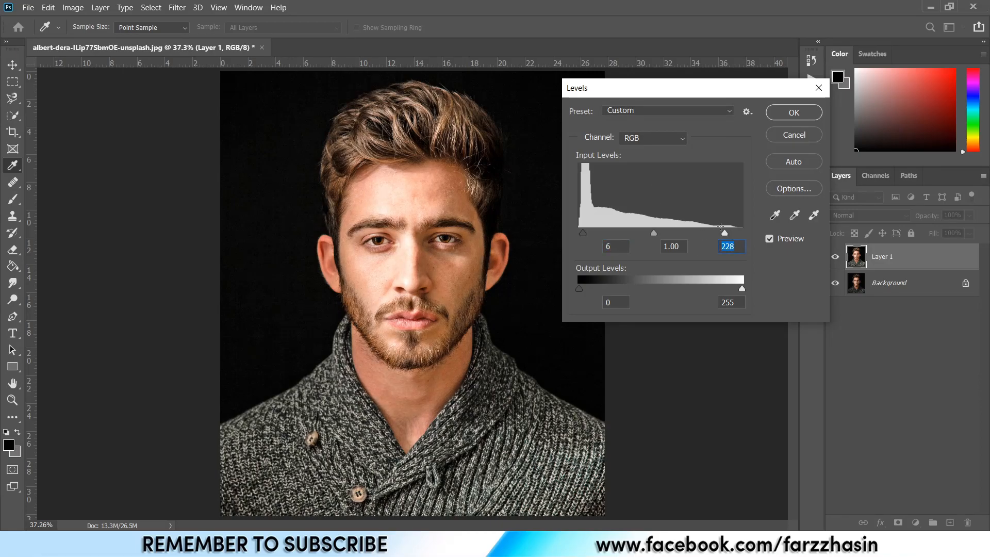
click(795, 113)
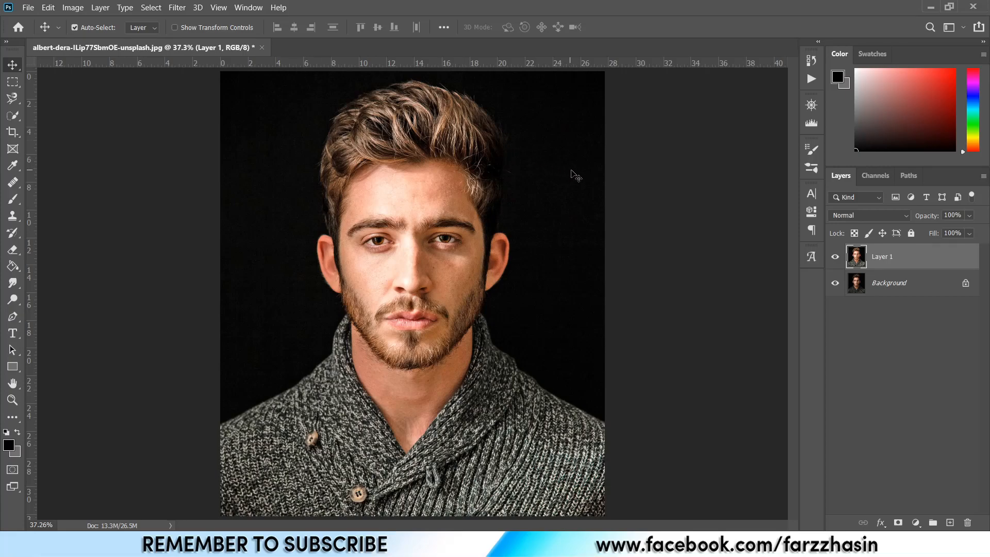
Duplicate Layer 1 and apply a High Pass filter with a 2.5 pixel radius.
key(ctrl+j)
click(177, 7)
mouse_move(255, 249)
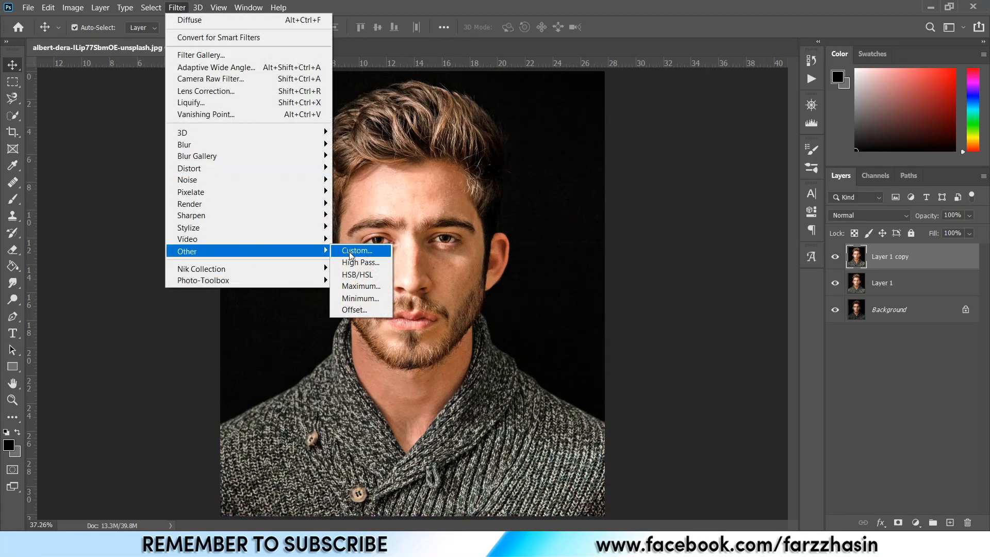
click(357, 262)
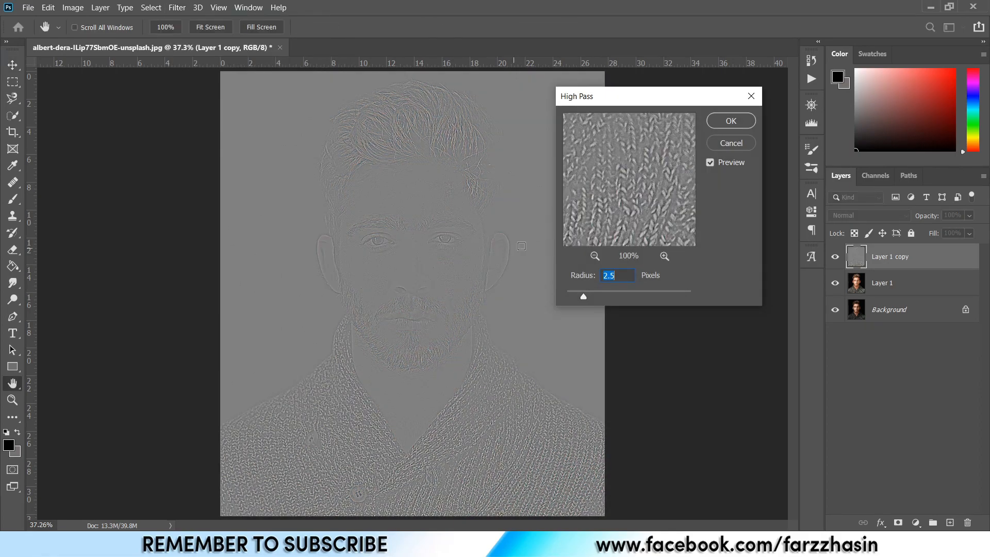
click(732, 121)
Set the high-pass layer's blend mode to Overlay and merge it with Layer 1.
click(875, 217)
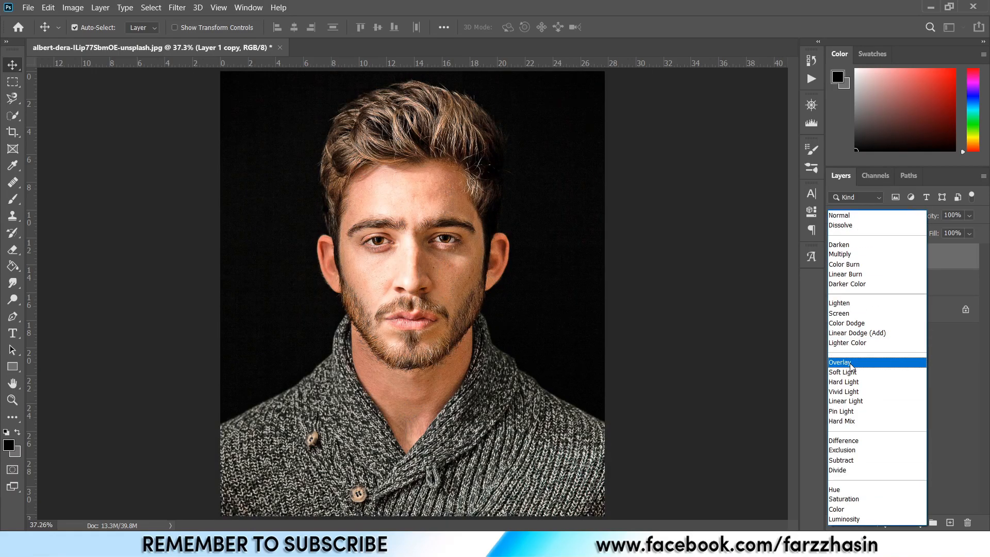
click(851, 364)
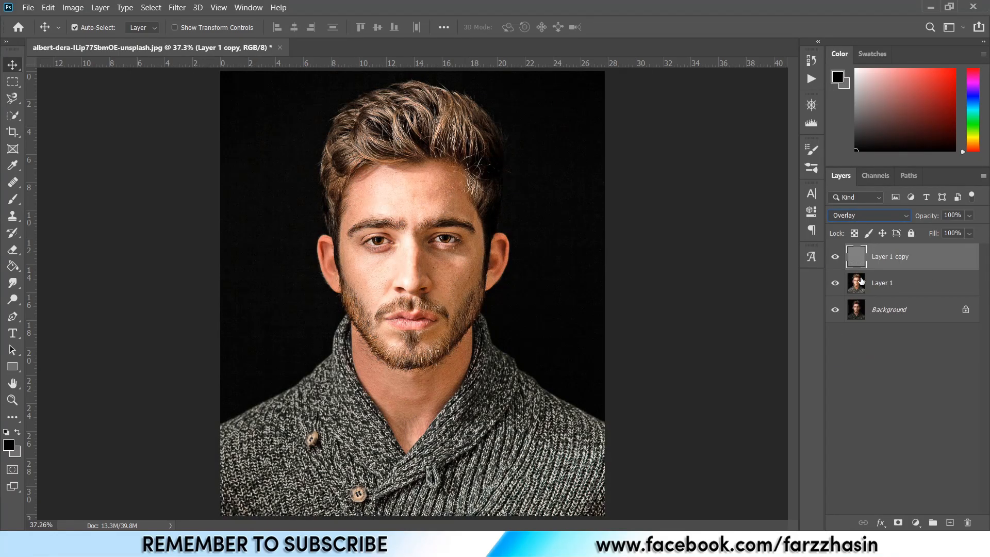
ctrl+click(896, 284)
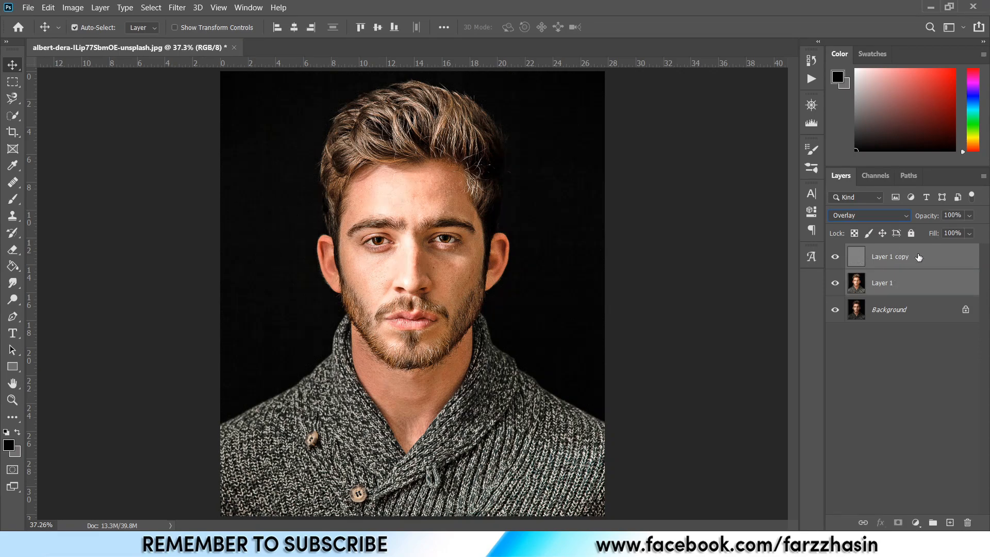
right_click(919, 257)
click(802, 369)
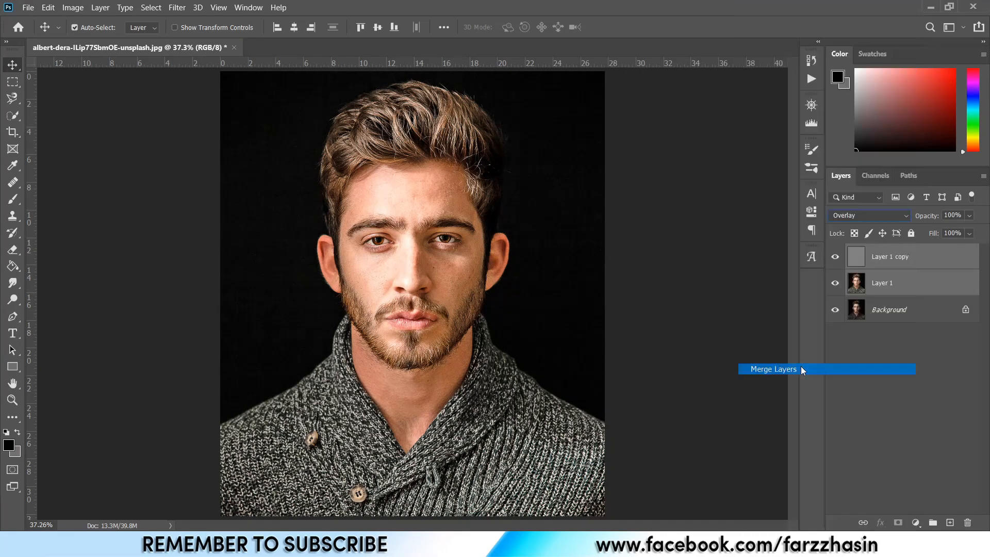
Toggle the merged layer's visibility to compare the result with the original.
key(ctrl+plus)
key(ctrl+plus)
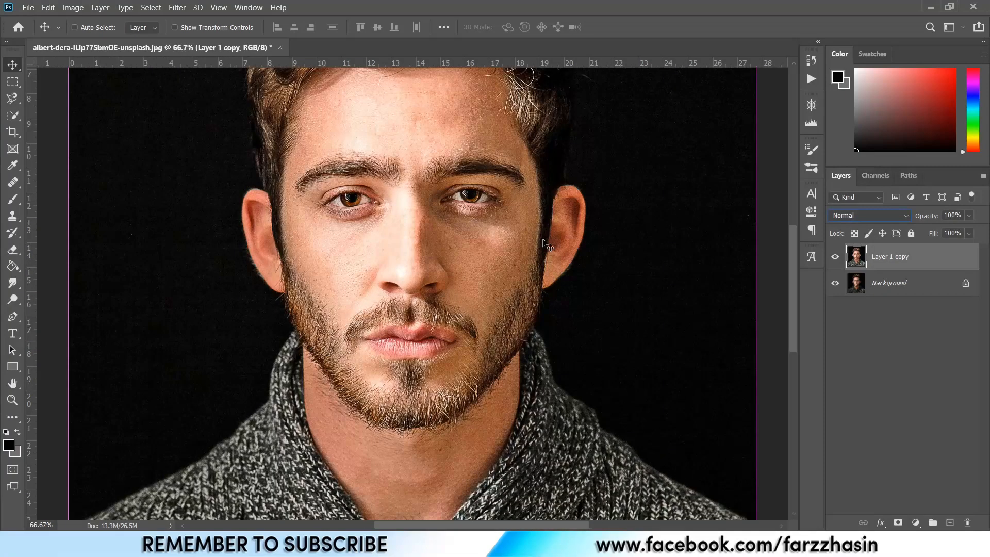
click(835, 257)
click(835, 257)
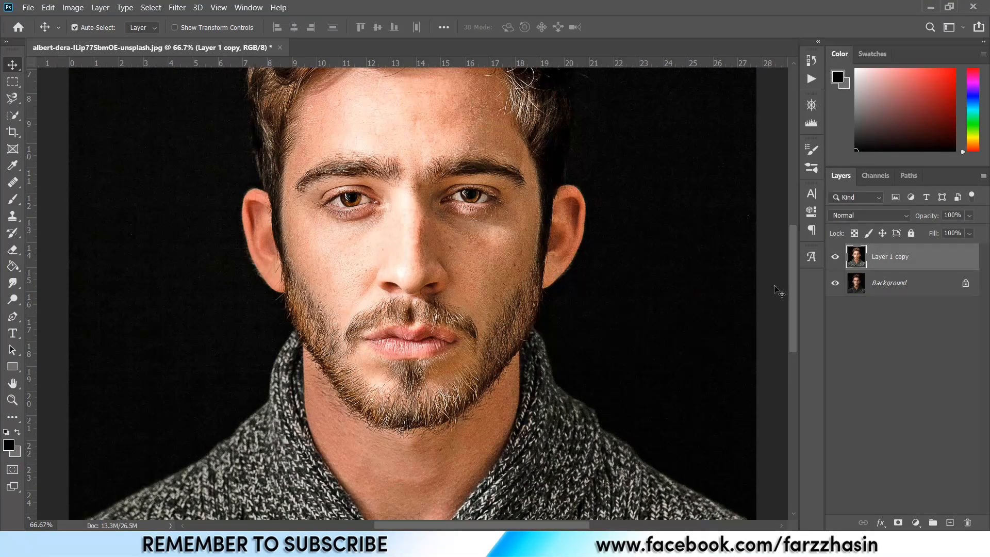
drag(792, 260, 793, 240)
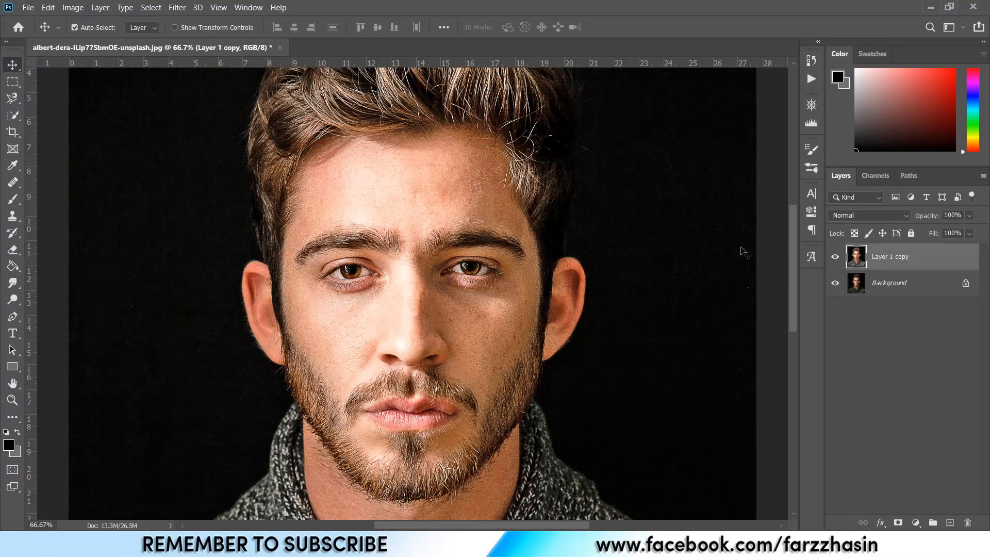
Apply an Unsharp Mask to the merged layer, adjusting its amount, radius and threshold.
click(177, 7)
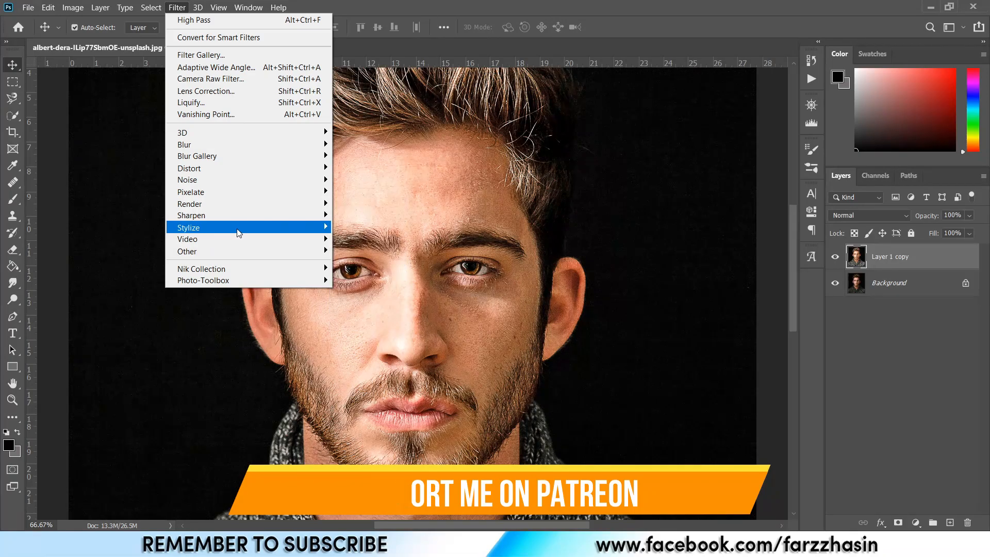
mouse_move(310, 215)
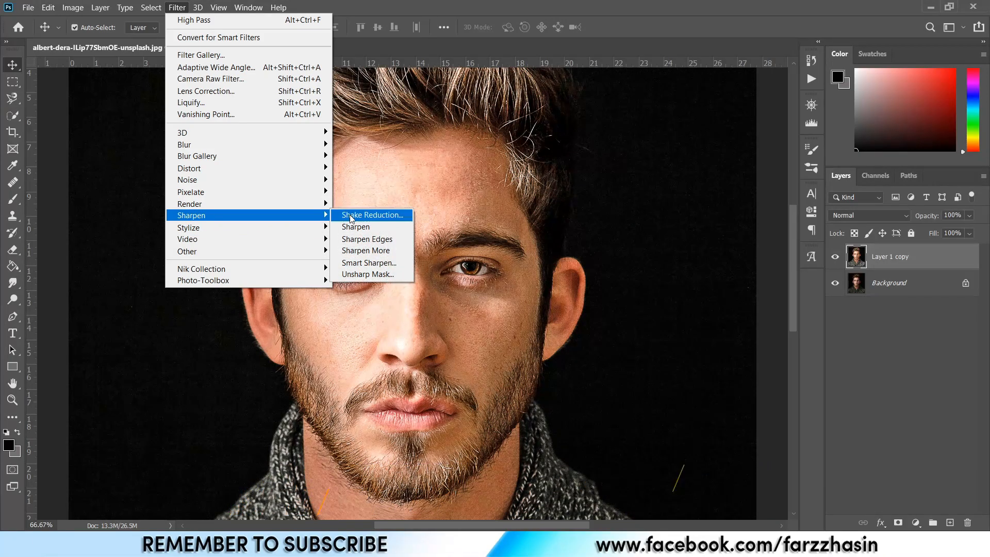
click(368, 275)
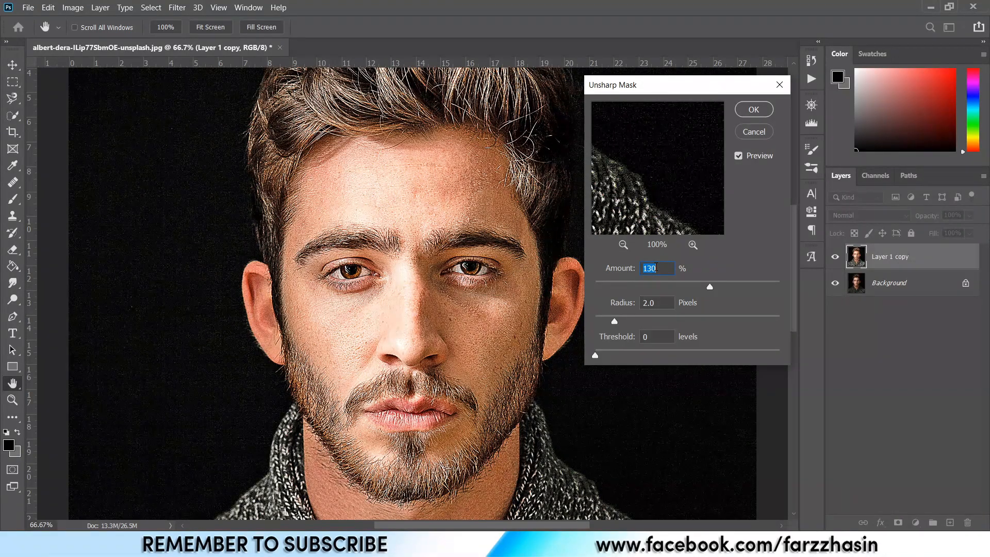
drag(636, 204, 737, 257)
drag(598, 154, 730, 228)
click(623, 245)
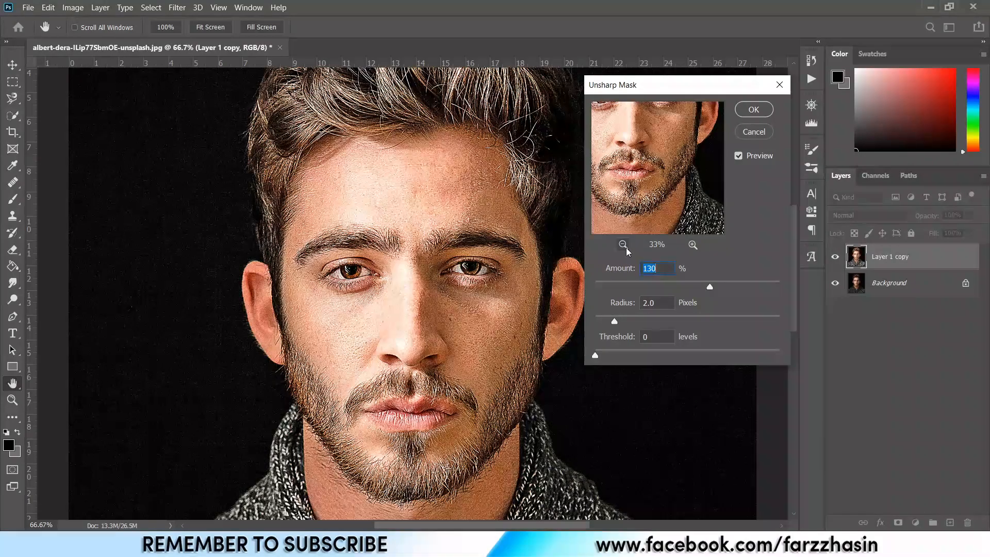
drag(709, 283, 714, 286)
key(Down)
click(668, 302)
click(662, 336)
click(753, 115)
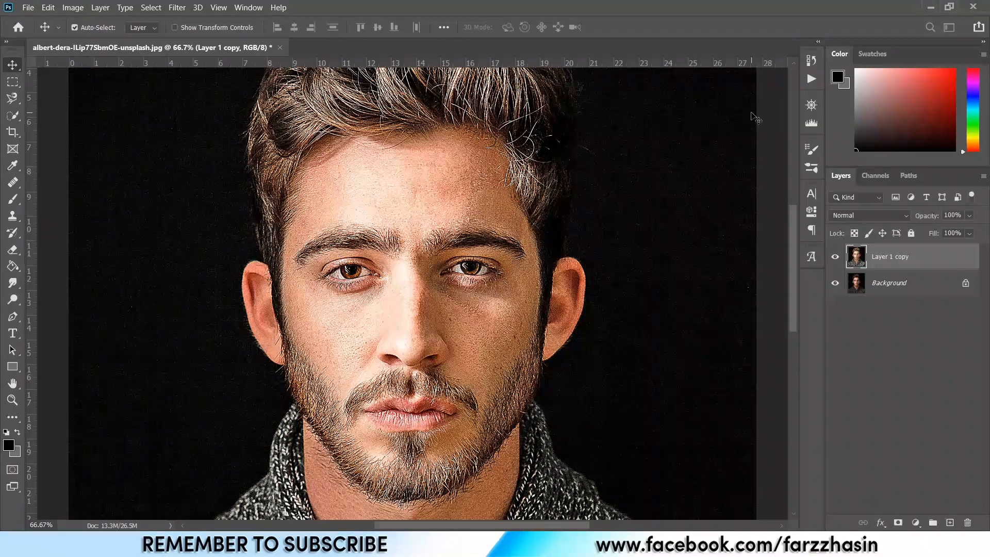
Toggle the merged layer's visibility to compare the sharpening.
click(835, 257)
click(835, 258)
scroll(410, 271, down, 3)
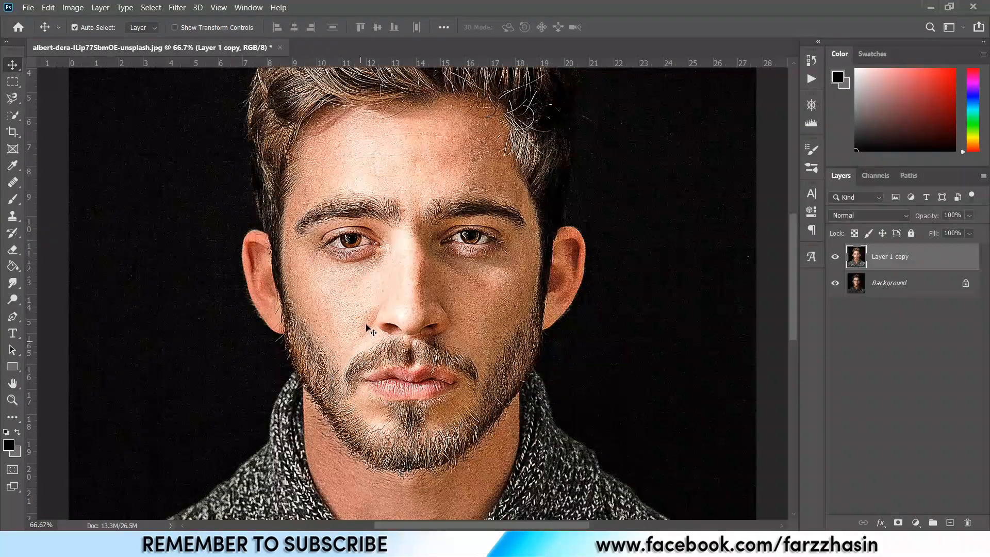
Apply the Diffuse filter in Anisotropic mode to the merged layer.
click(171, 10)
mouse_move(297, 227)
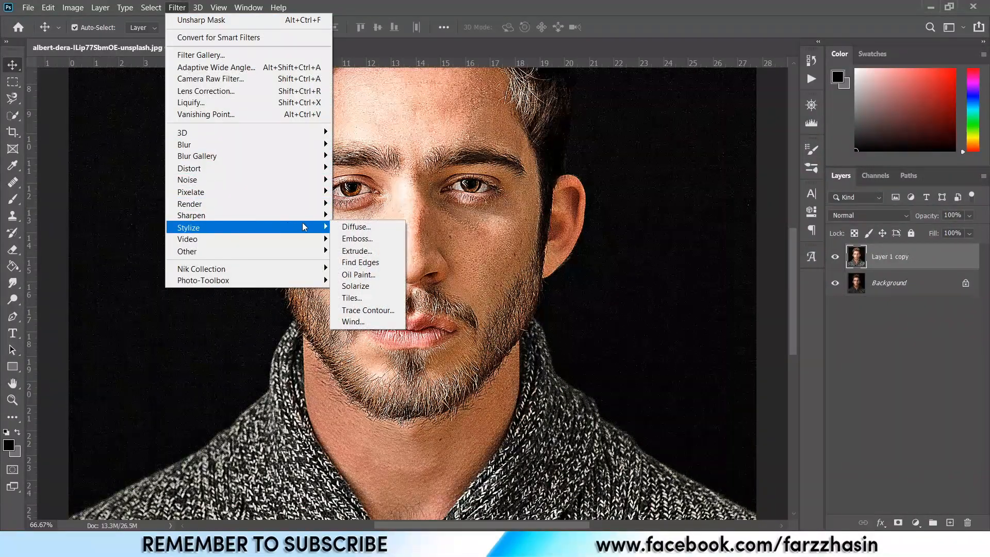
click(374, 231)
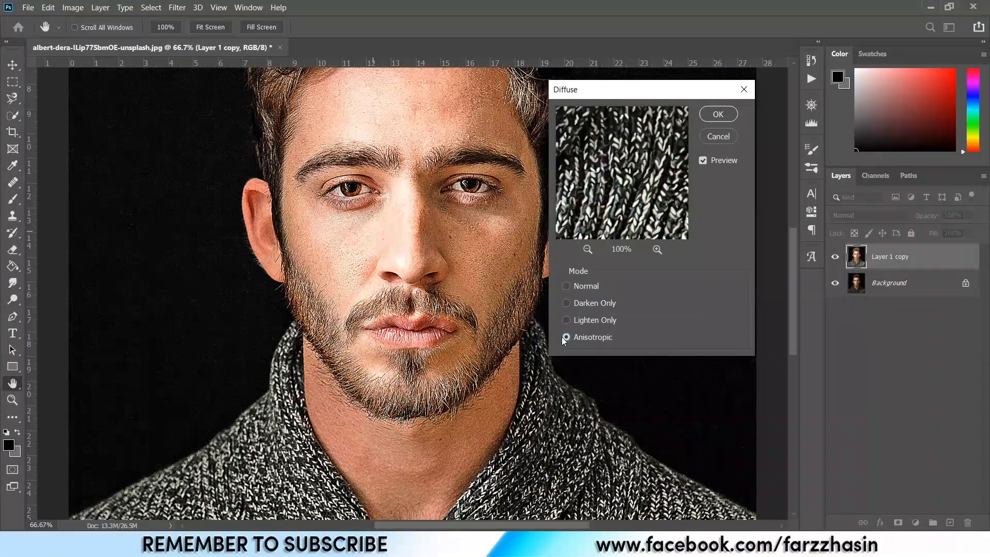
click(715, 114)
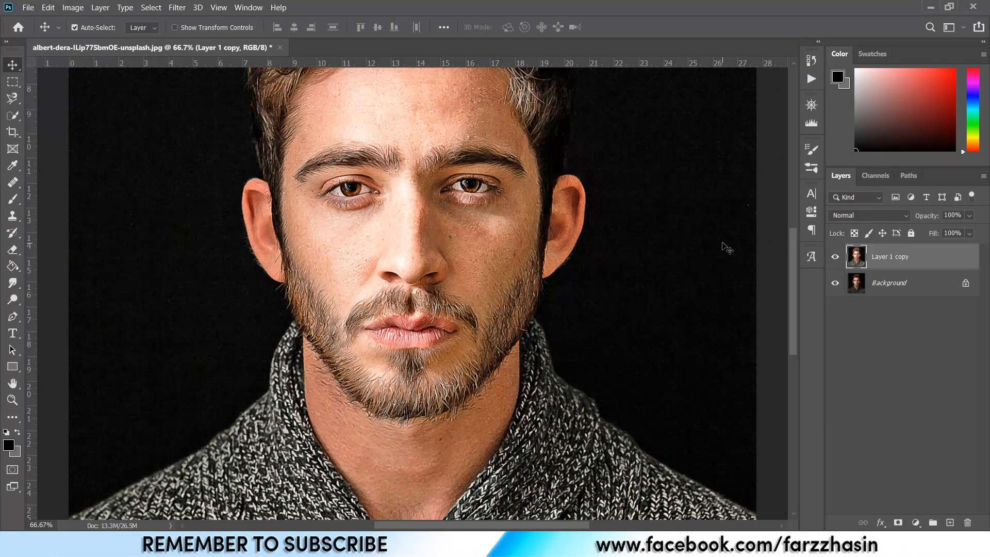
Rotate the image 90° clockwise.
key(ctrl+plus)
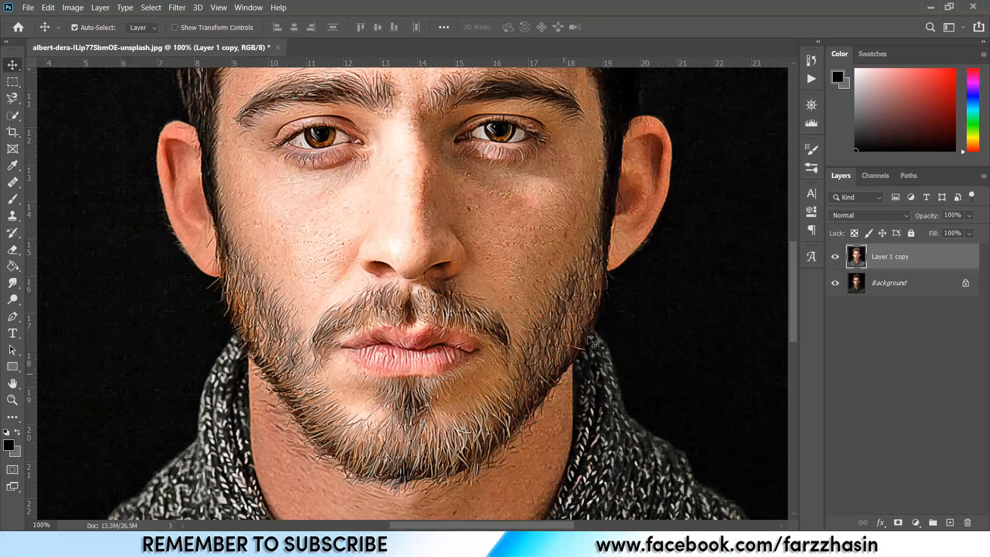
key(ctrl+minus)
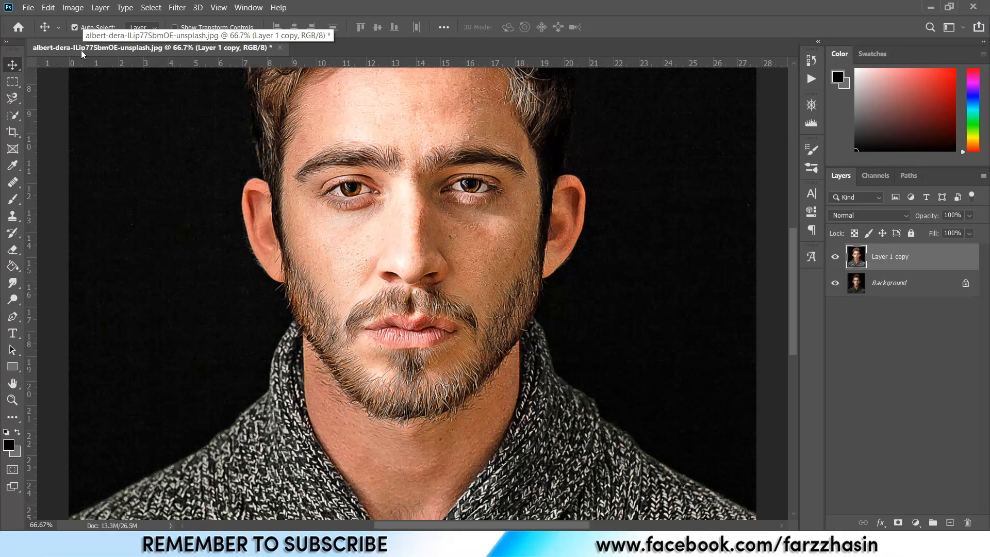
click(73, 8)
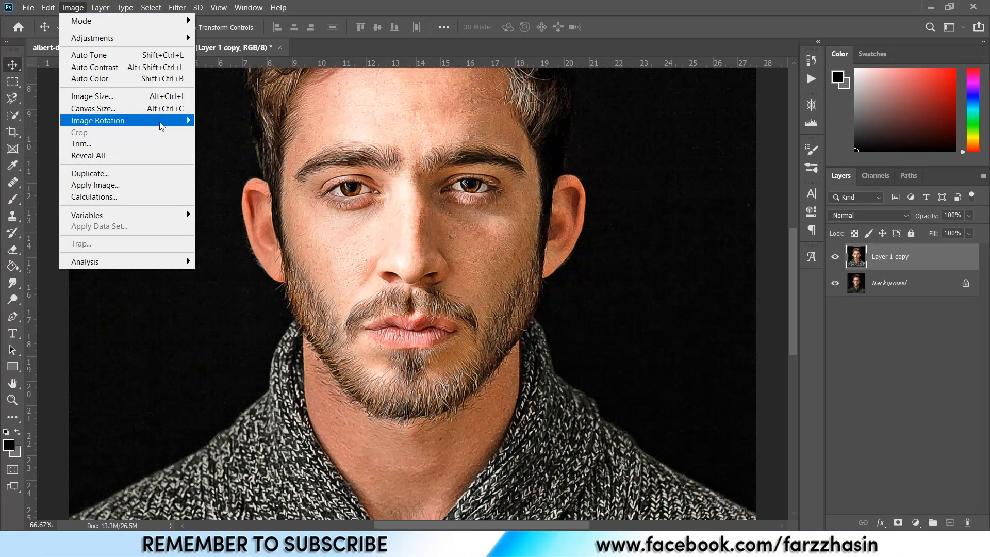
mouse_move(161, 121)
click(217, 131)
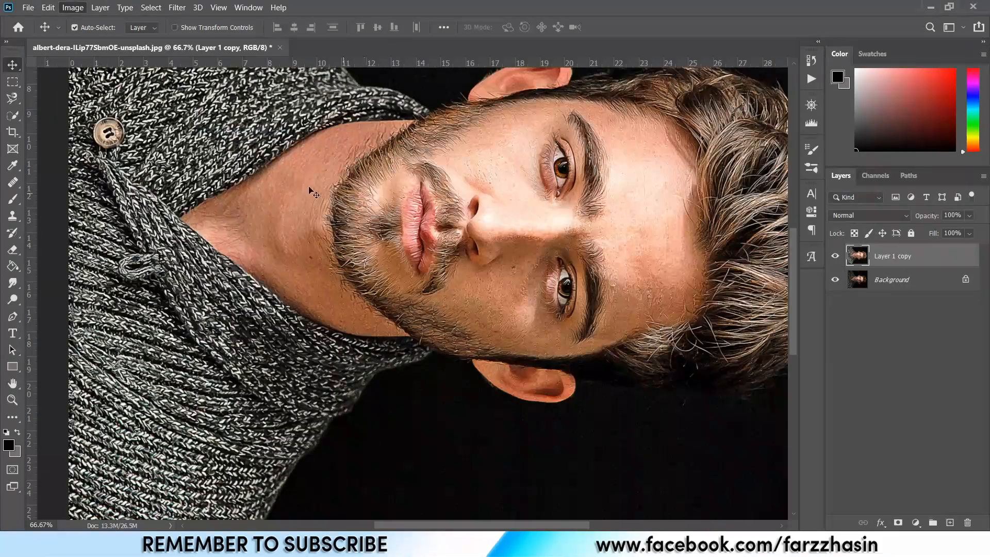
Apply the Diffuse filter in Anisotropic mode to the rotated layer.
click(176, 8)
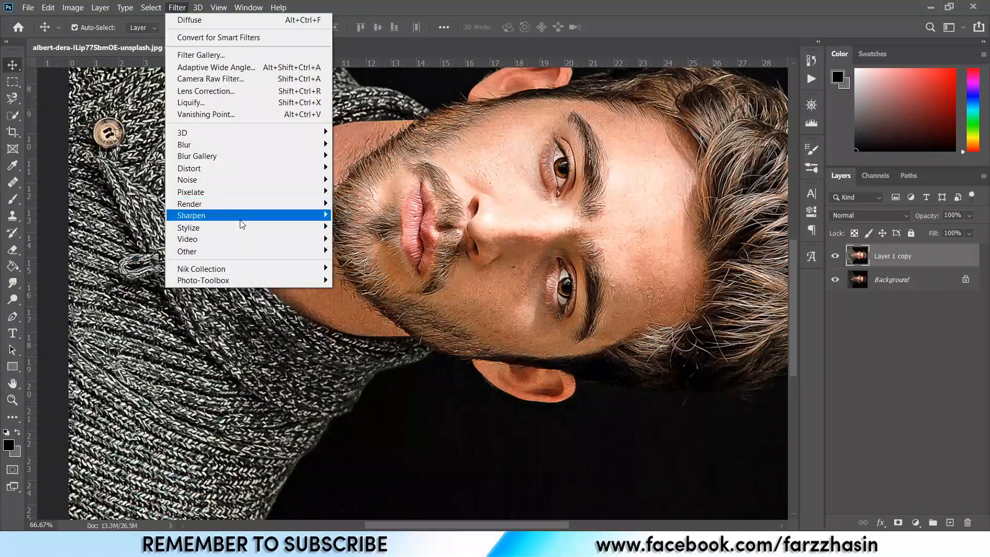
mouse_move(246, 229)
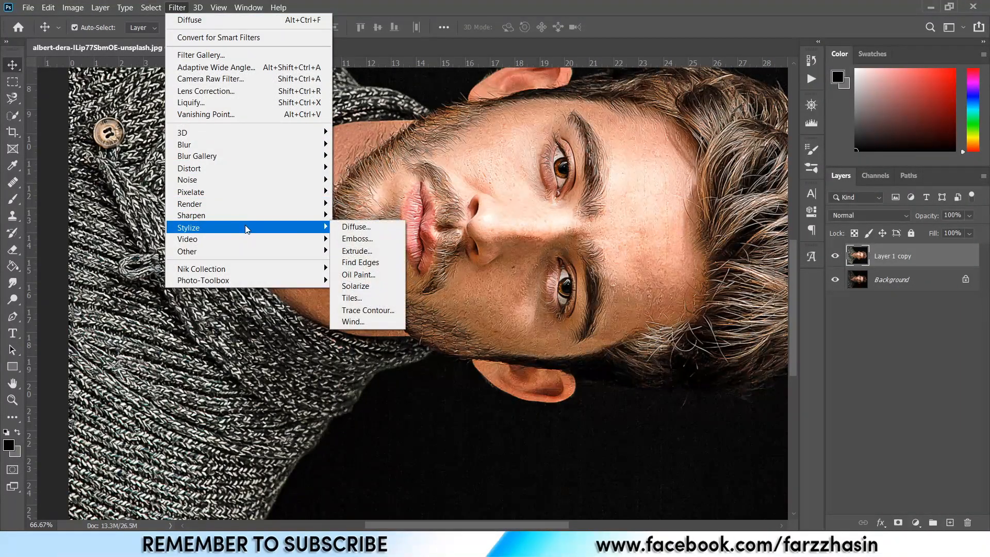
click(353, 229)
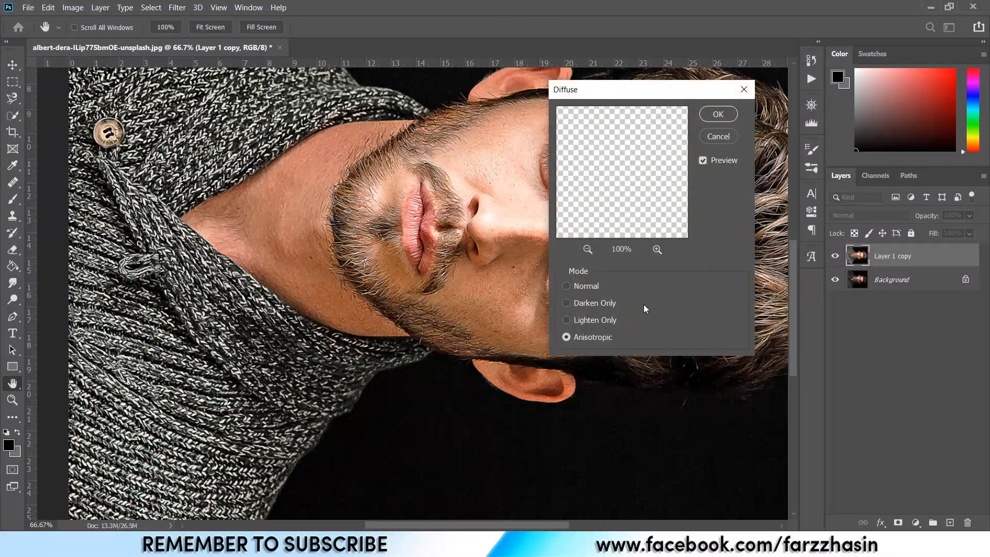
click(717, 114)
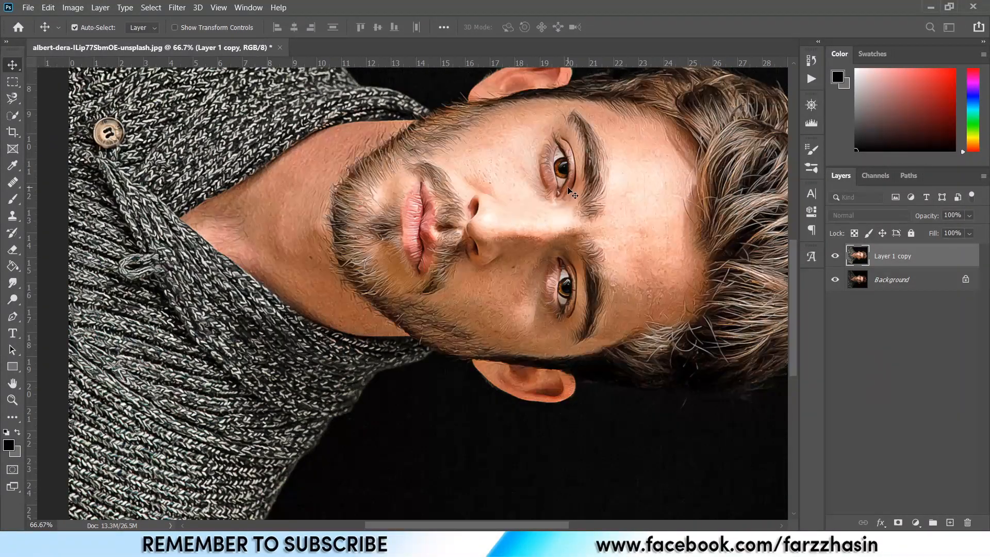
Rotate the image 90° clockwise.
click(73, 7)
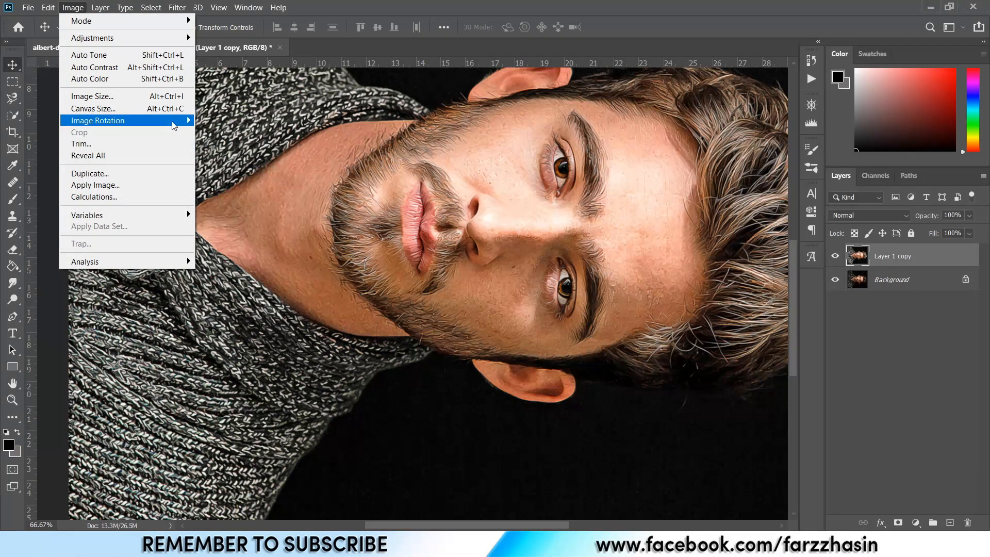
mouse_move(176, 121)
click(228, 132)
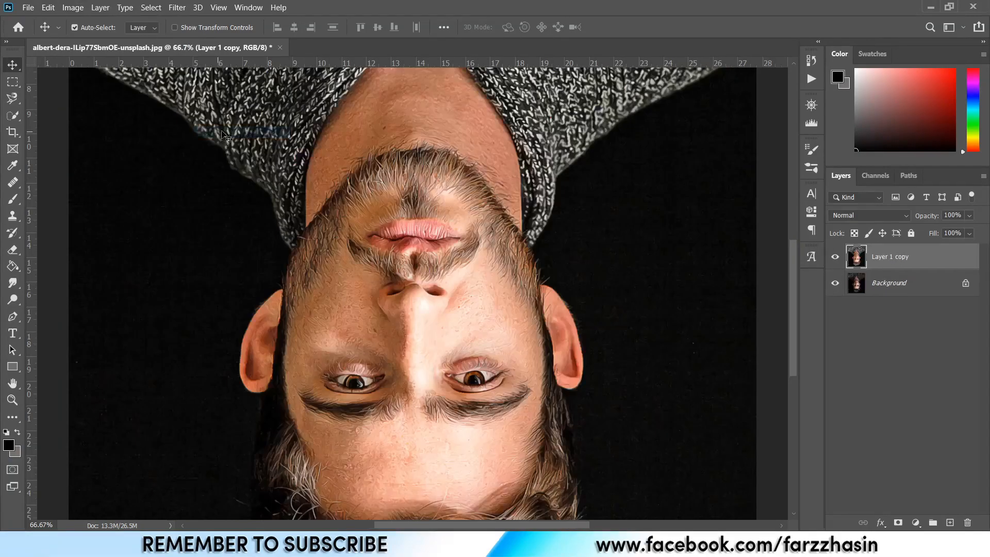
Apply the Diffuse filter again to the upside-down image.
click(177, 7)
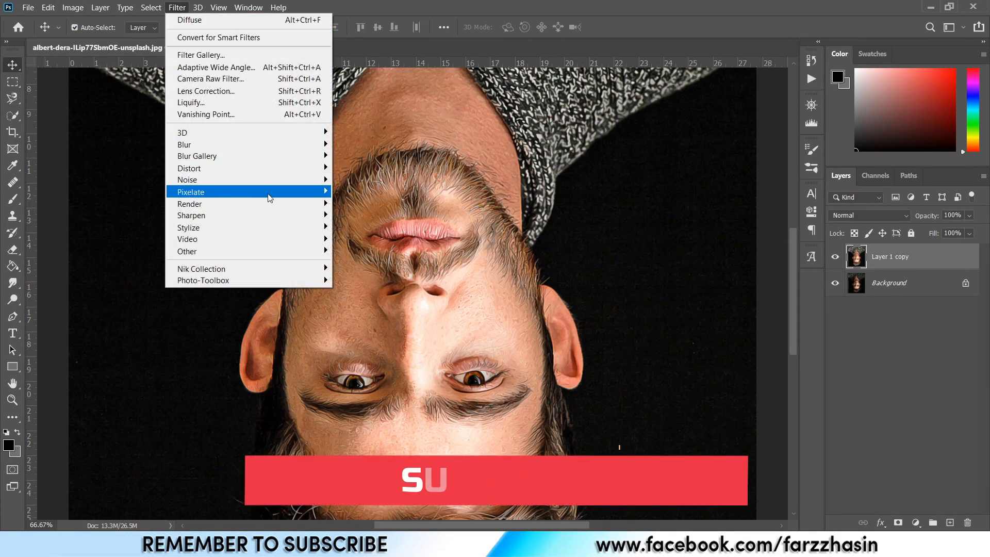
mouse_move(264, 224)
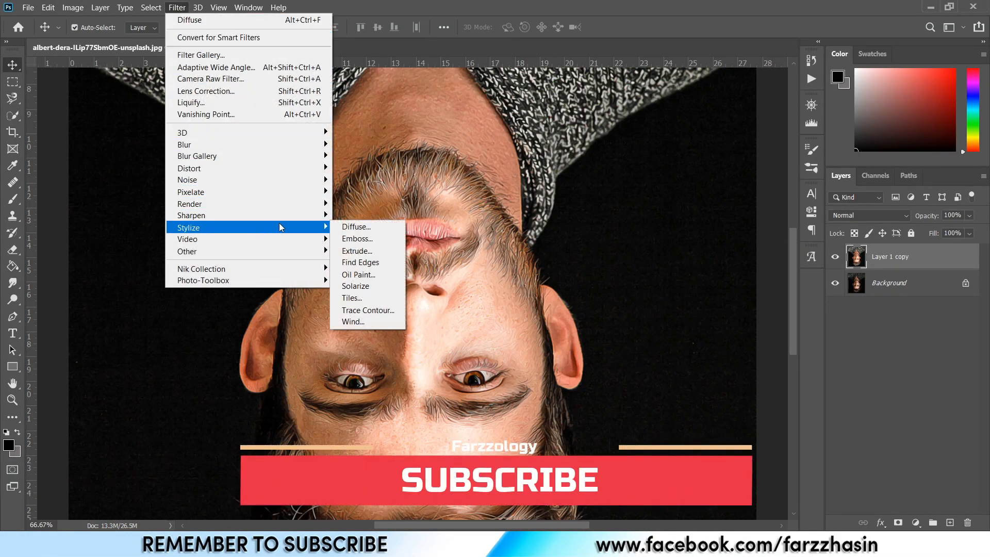
click(351, 225)
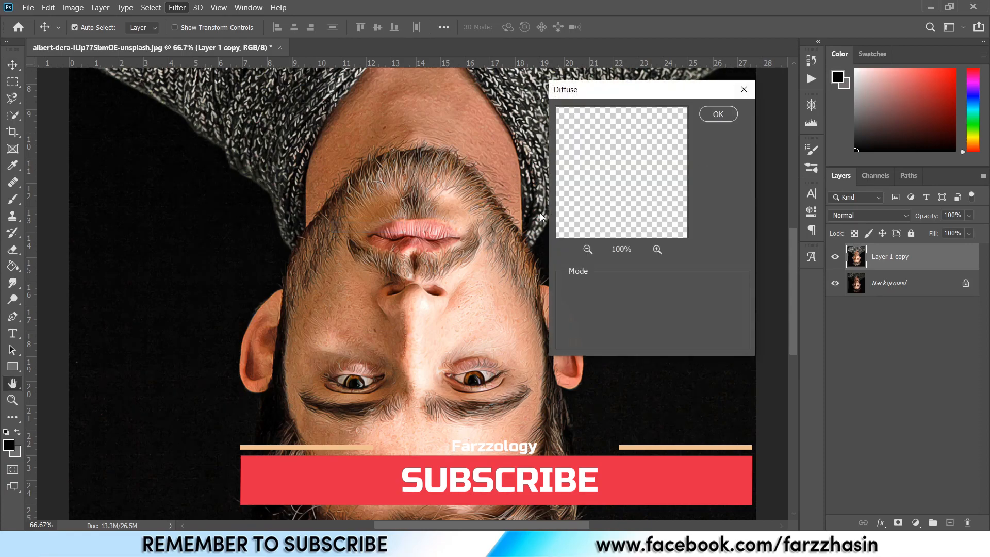
click(718, 114)
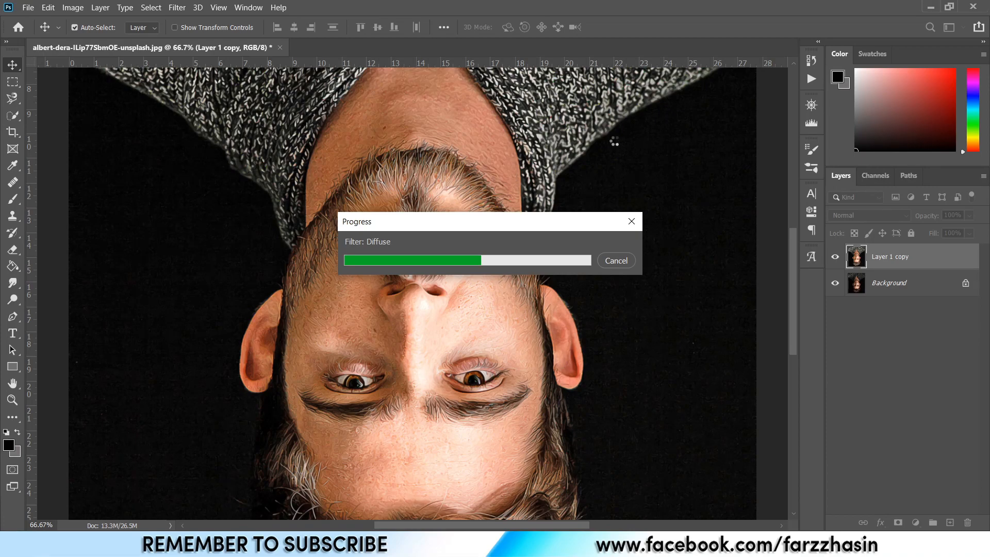
Rotate the image a further 90° clockwise.
click(73, 8)
mouse_move(144, 121)
click(243, 134)
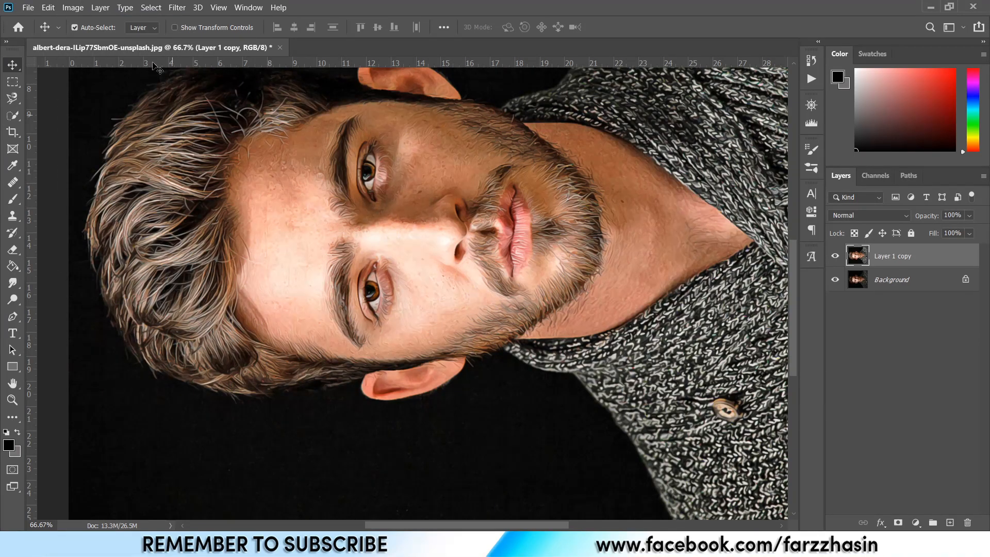
Run the Diffuse filter once more on the sideways image.
click(177, 7)
mouse_move(272, 227)
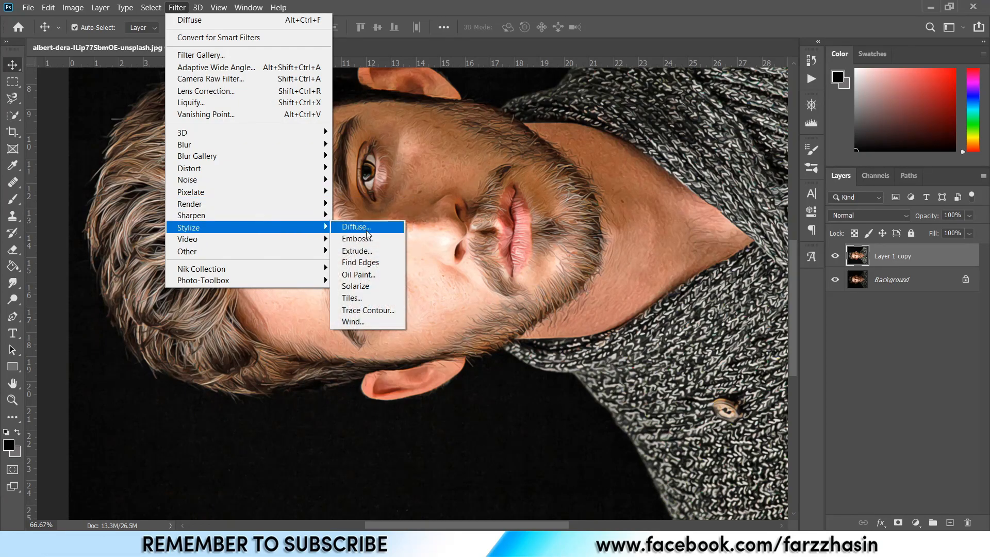
click(367, 231)
click(722, 113)
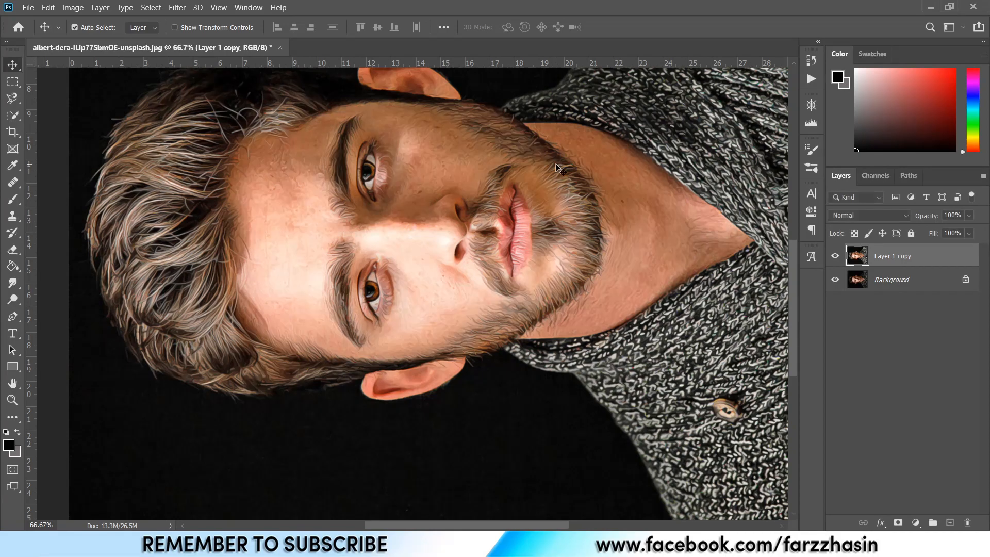
Rotate the image 90° clockwise to return it upright.
click(72, 8)
mouse_move(171, 128)
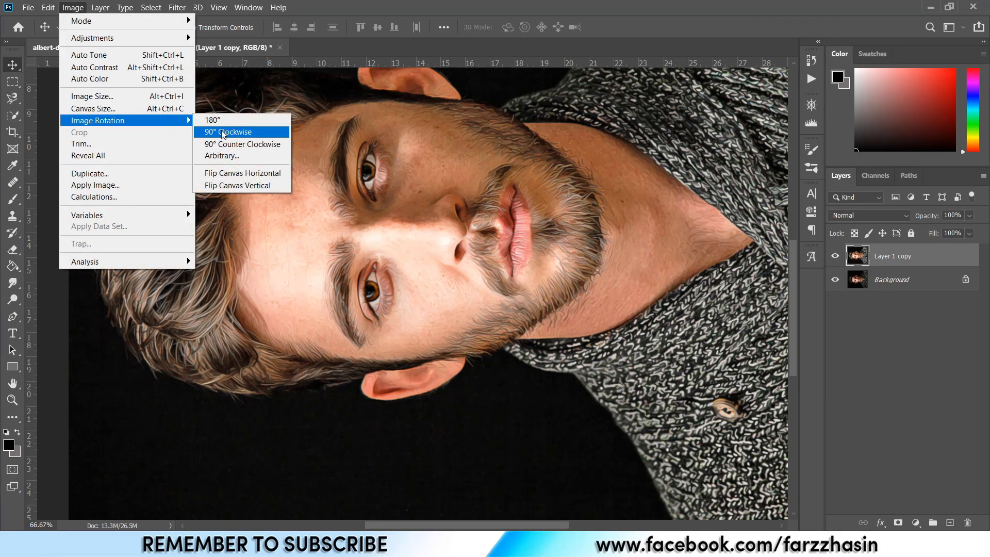
click(222, 129)
Apply Diffuse a final time and toggle the layer's visibility to compare with the original.
click(177, 7)
mouse_move(279, 213)
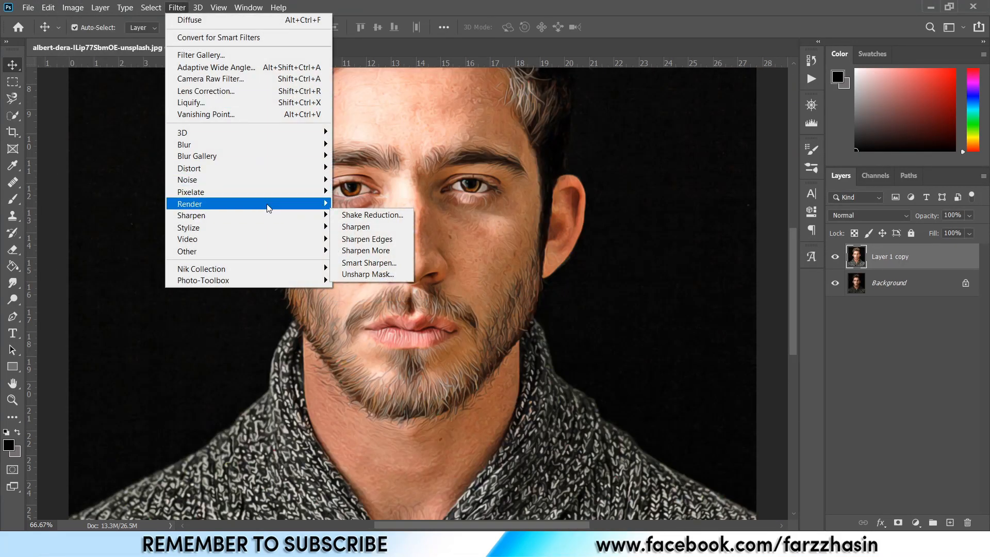
click(356, 229)
click(718, 114)
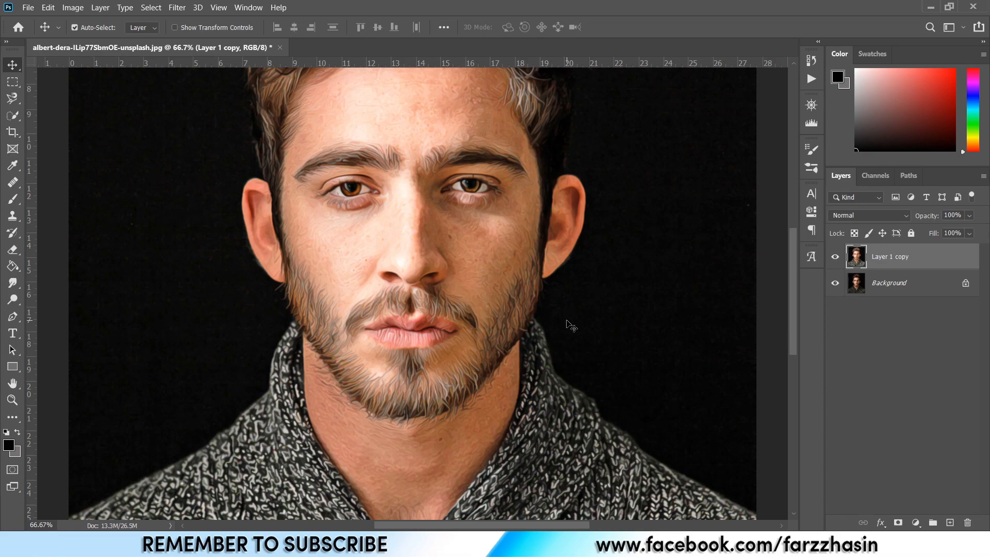
click(835, 258)
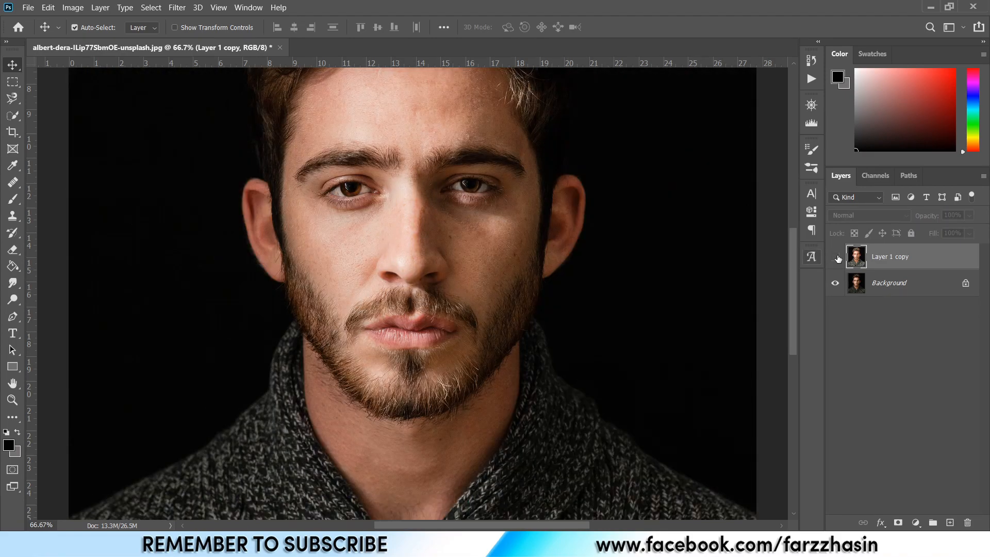
click(835, 256)
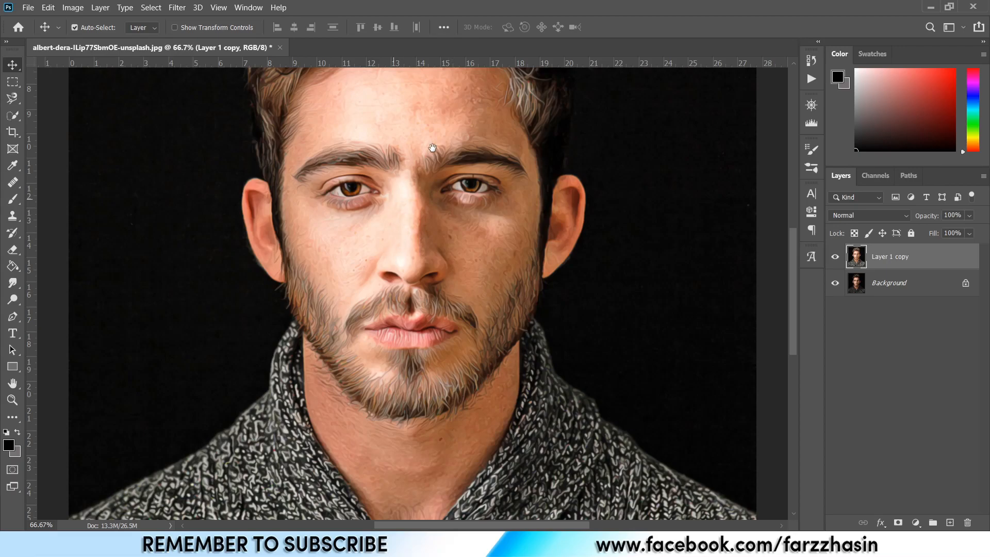
Apply Reduce Noise with strength 10 and Preserve Details, Reduce Color Noise and Sharpen Details all at 0%.
scroll(436, 145, up, 3)
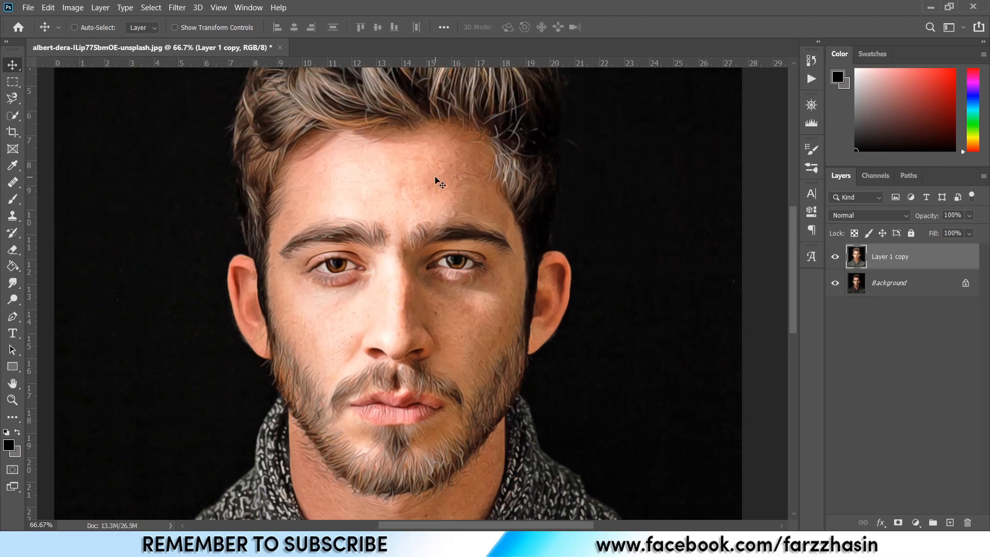
key(ctrl+minus)
drag(448, 172, 444, 230)
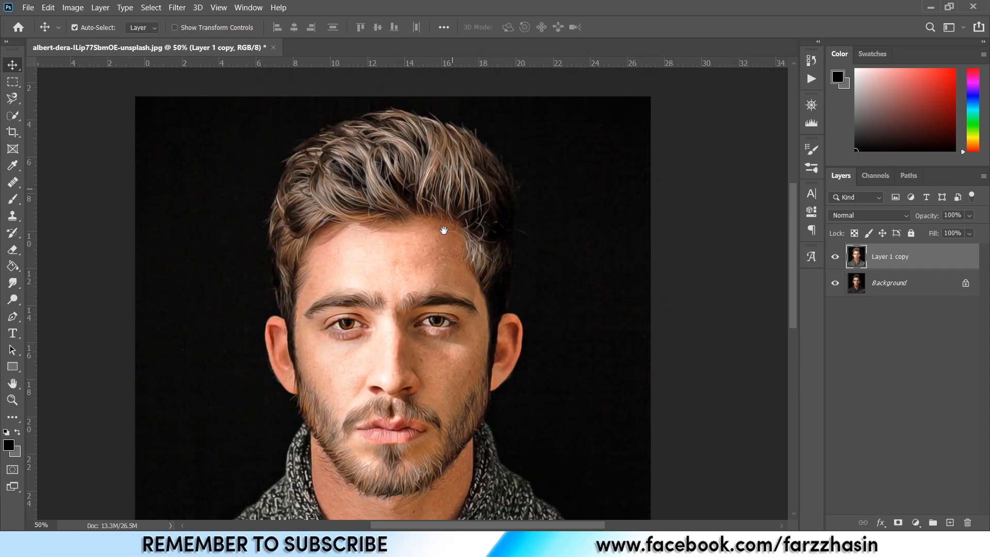
click(177, 8)
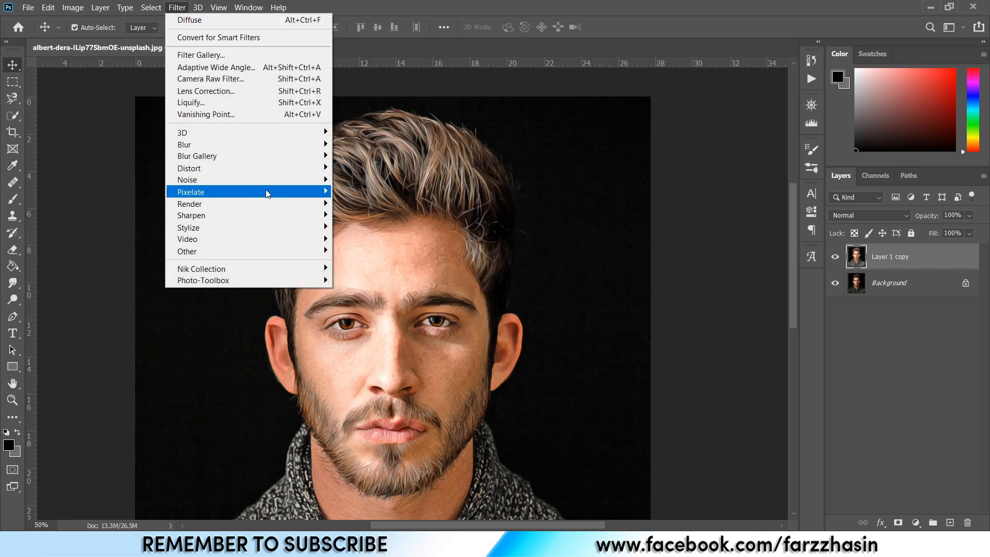
mouse_move(280, 178)
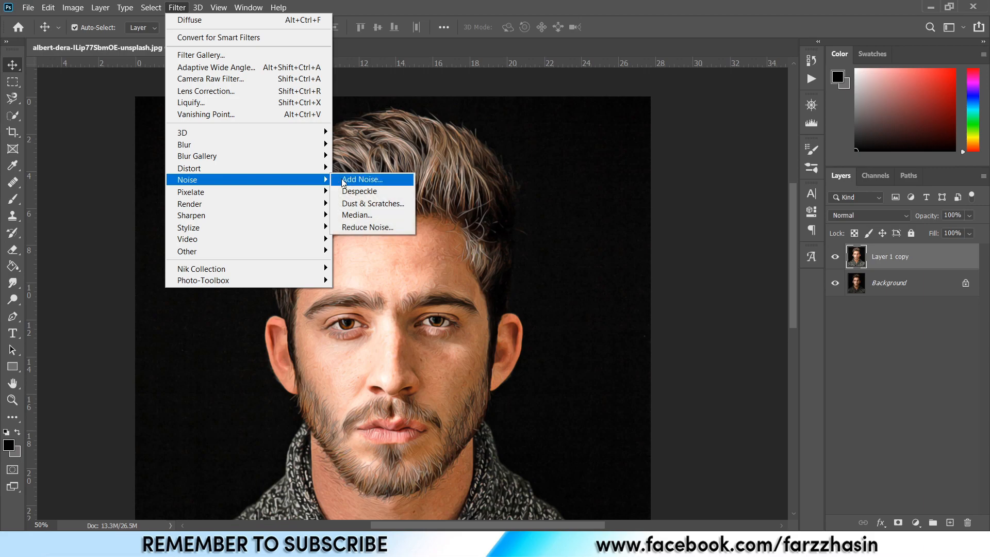
click(364, 228)
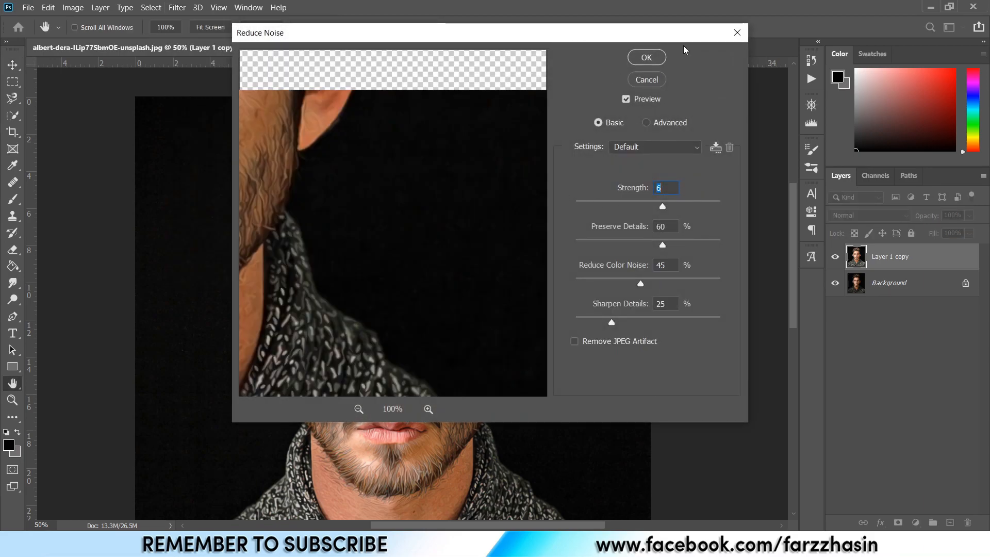
drag(515, 38, 545, 36)
drag(371, 188, 446, 214)
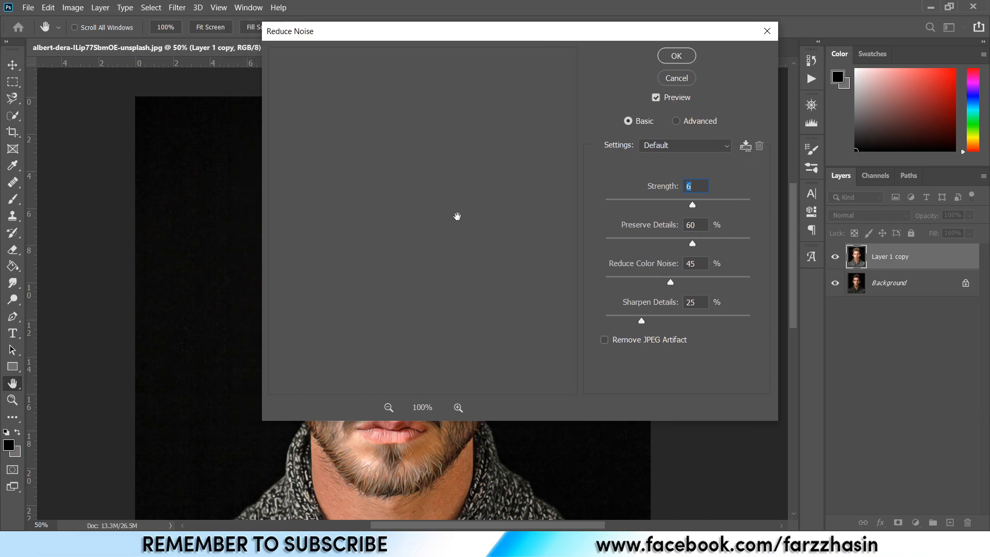
drag(357, 118, 561, 269)
drag(510, 249, 484, 138)
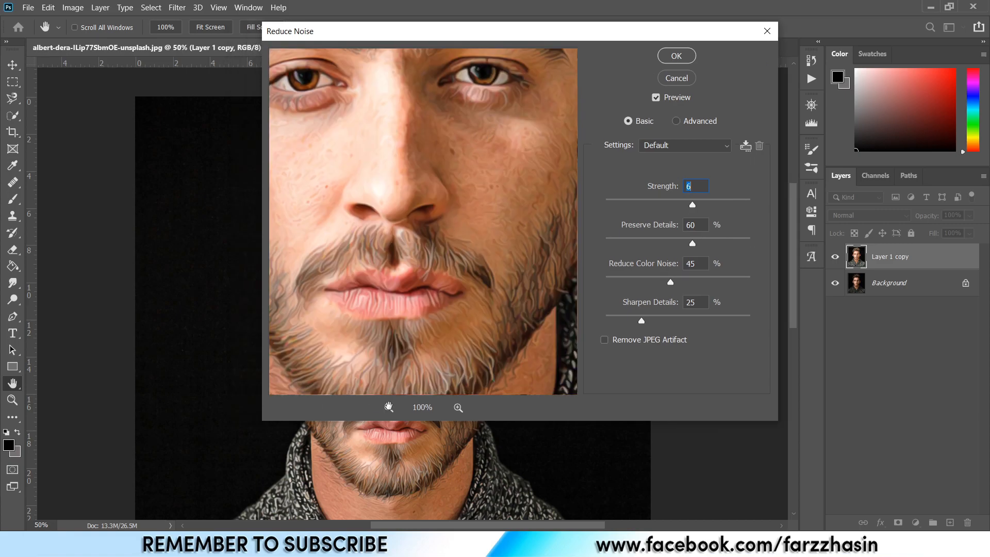
click(389, 408)
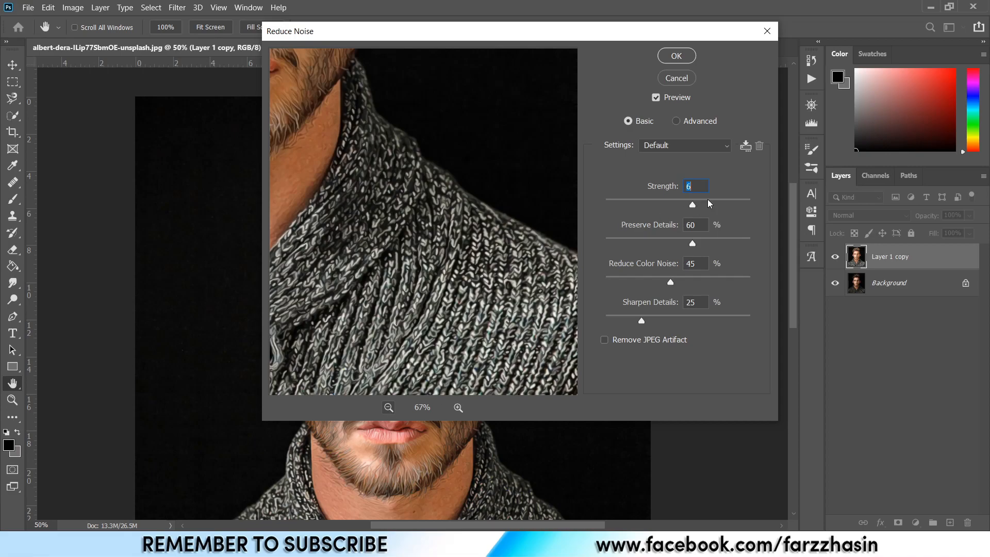
drag(693, 203, 749, 206)
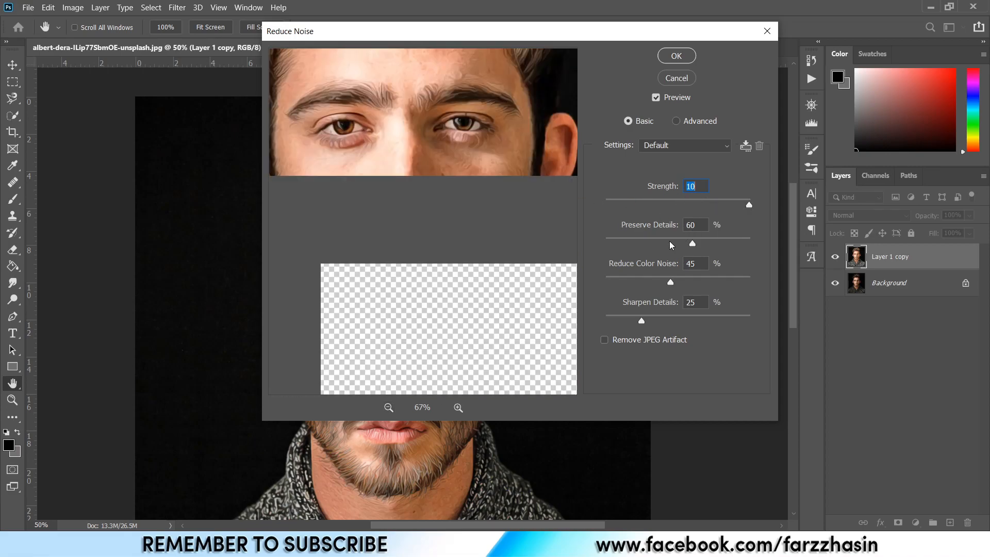
drag(669, 238, 598, 249)
drag(672, 284, 606, 282)
drag(642, 323, 602, 323)
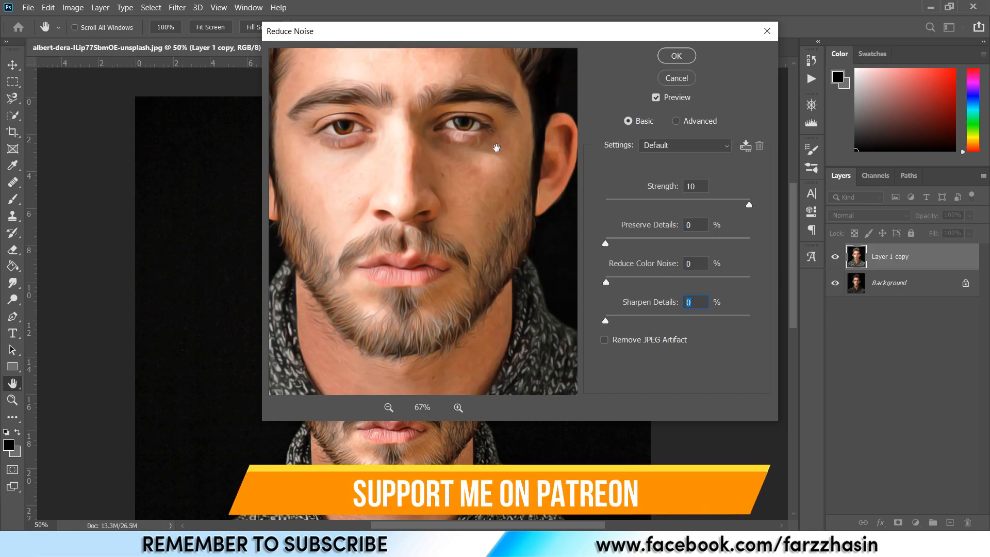
click(676, 56)
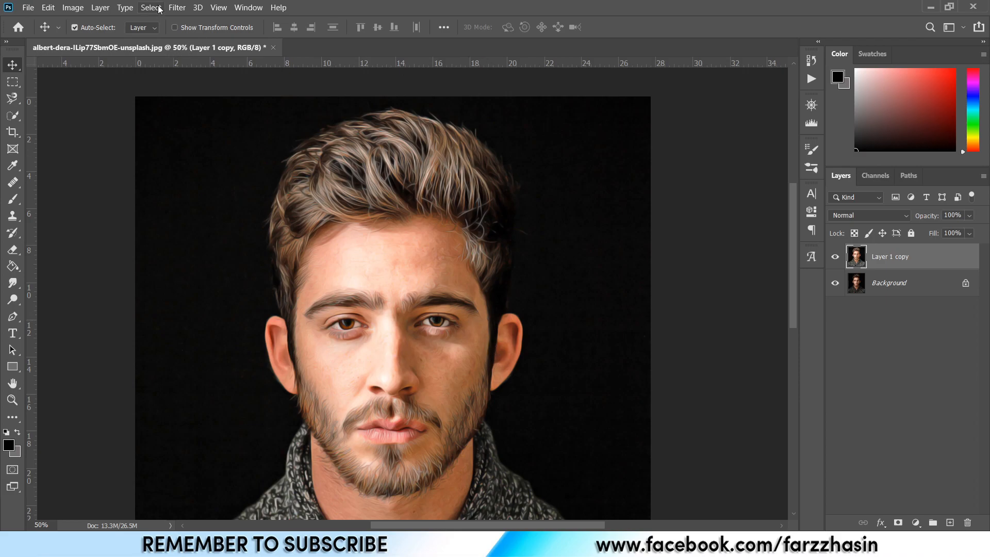
Apply Unsharp Mask to the painted layer with radius 2.0 pixels and threshold 0, adjusting the amount slider.
click(176, 7)
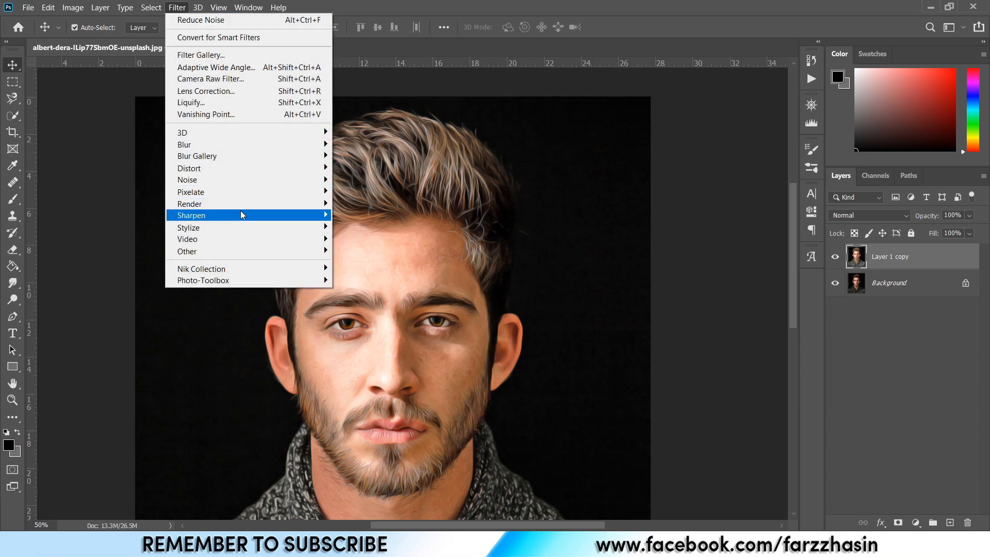
mouse_move(267, 217)
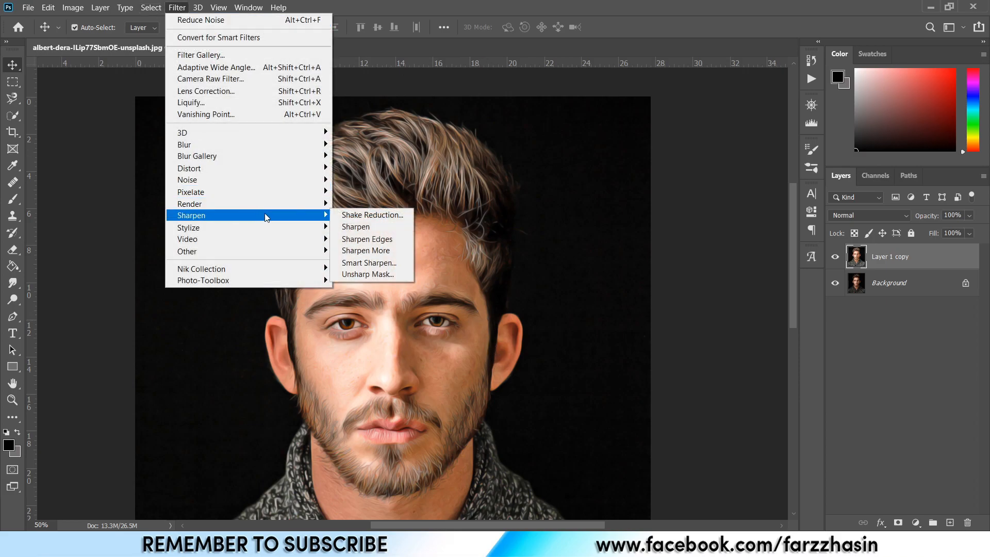
click(362, 274)
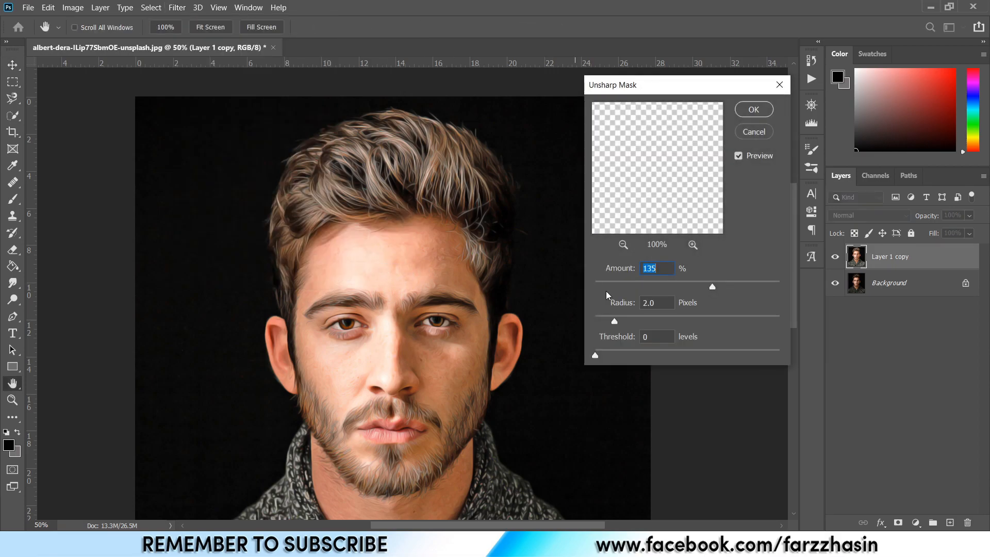
click(703, 285)
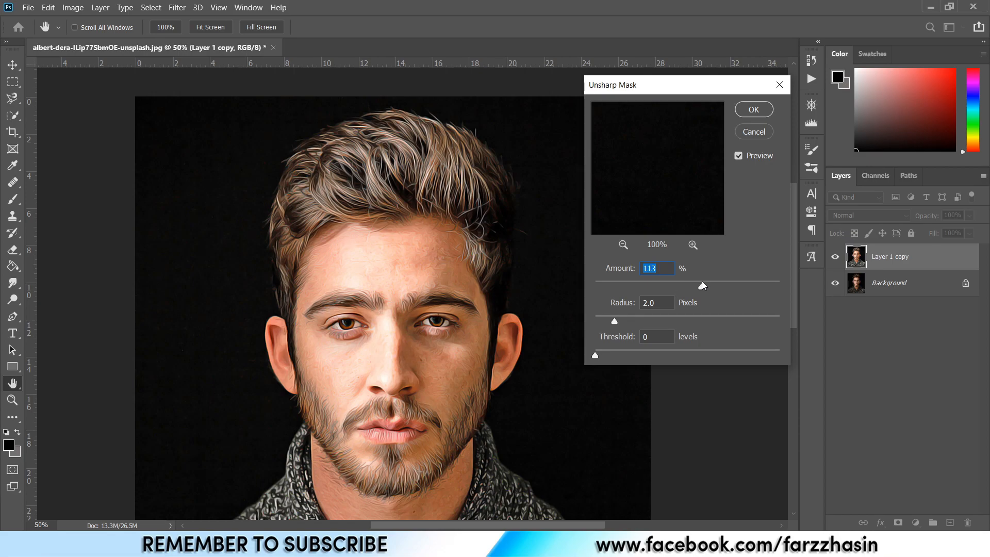
key(ctrl+plus)
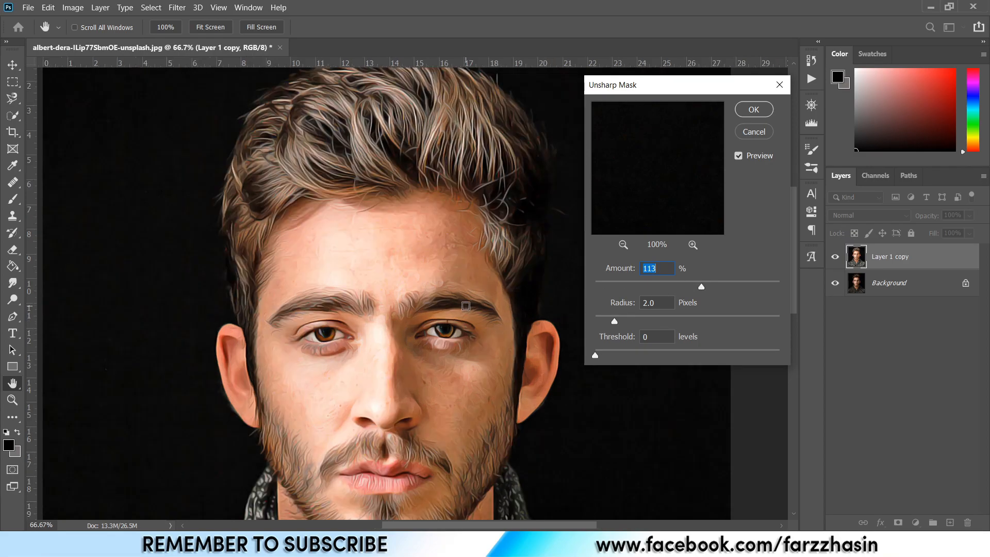
click(664, 286)
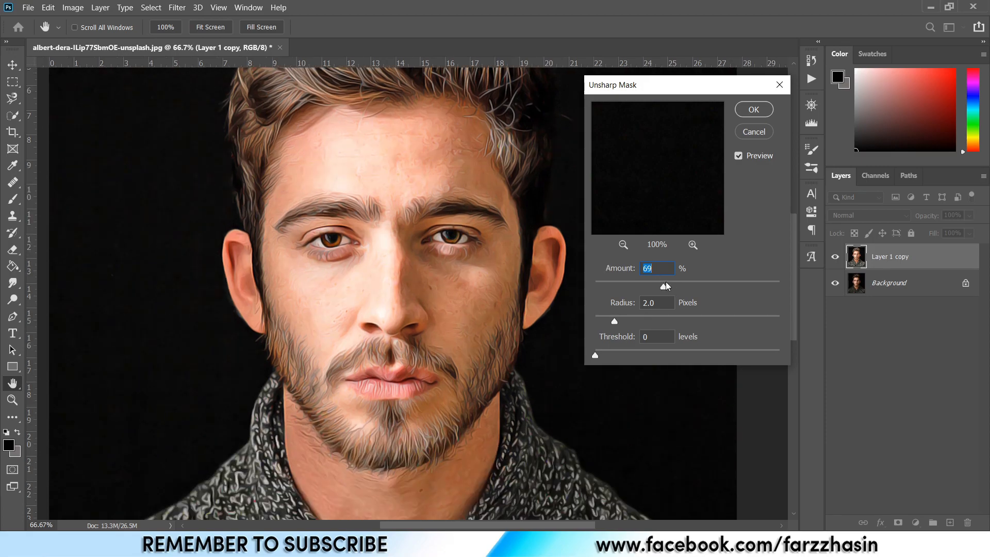
click(728, 286)
drag(698, 287, 706, 288)
click(762, 112)
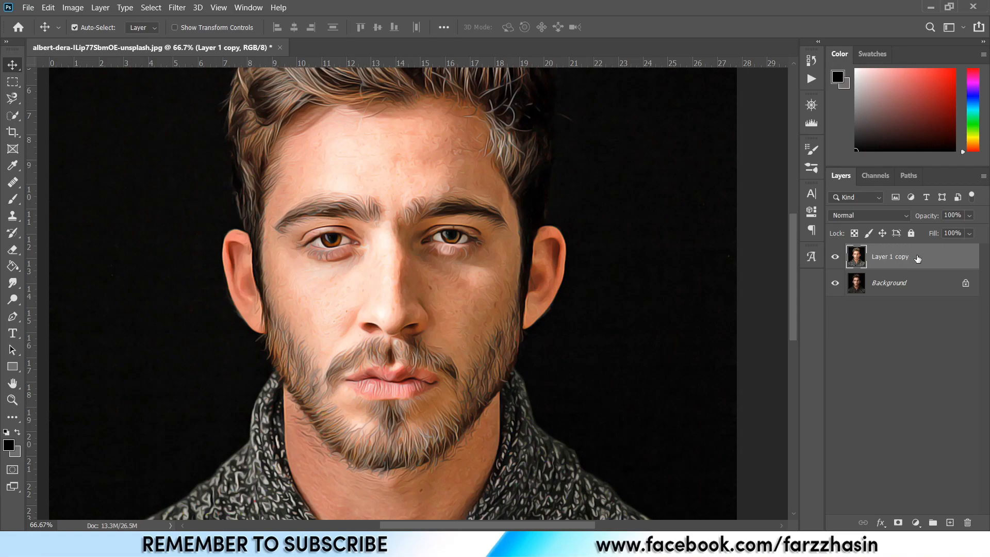
Duplicate the painted layer and apply a High Pass filter with a 2.5-pixel radius to the copy.
key(ctrl+j)
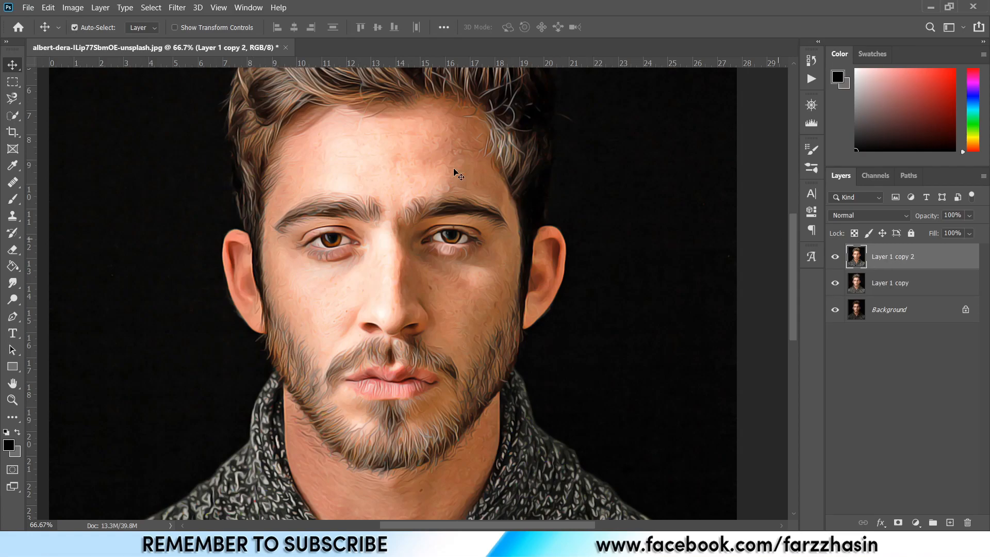
click(178, 7)
mouse_move(237, 251)
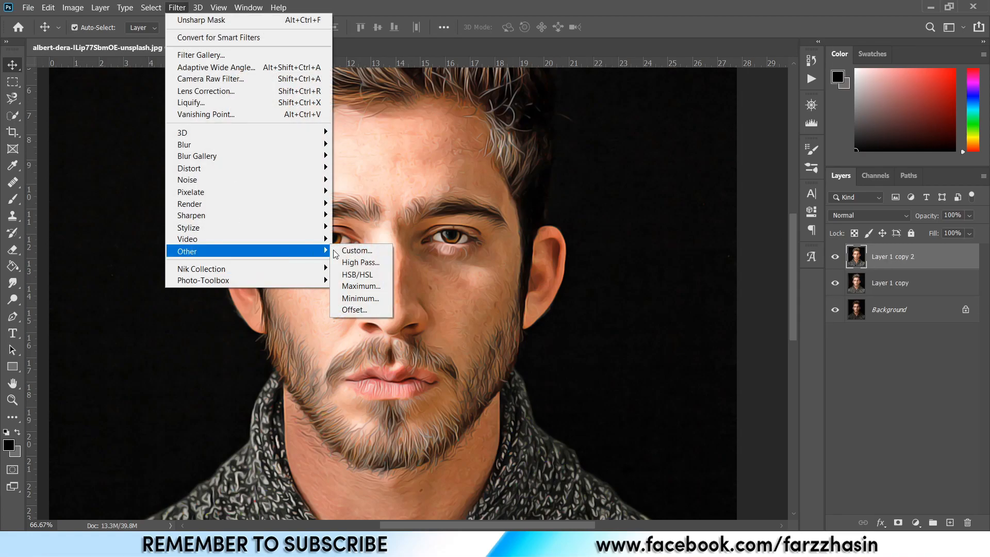
click(361, 264)
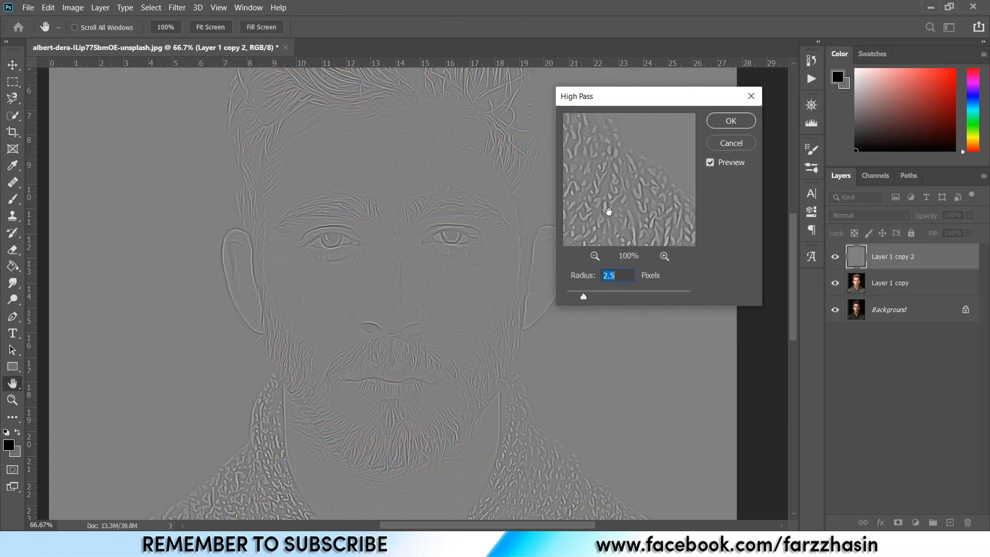
click(730, 122)
key(v)
Set the High Pass layer's blend mode to Overlay and toggle its visibility to compare.
click(856, 215)
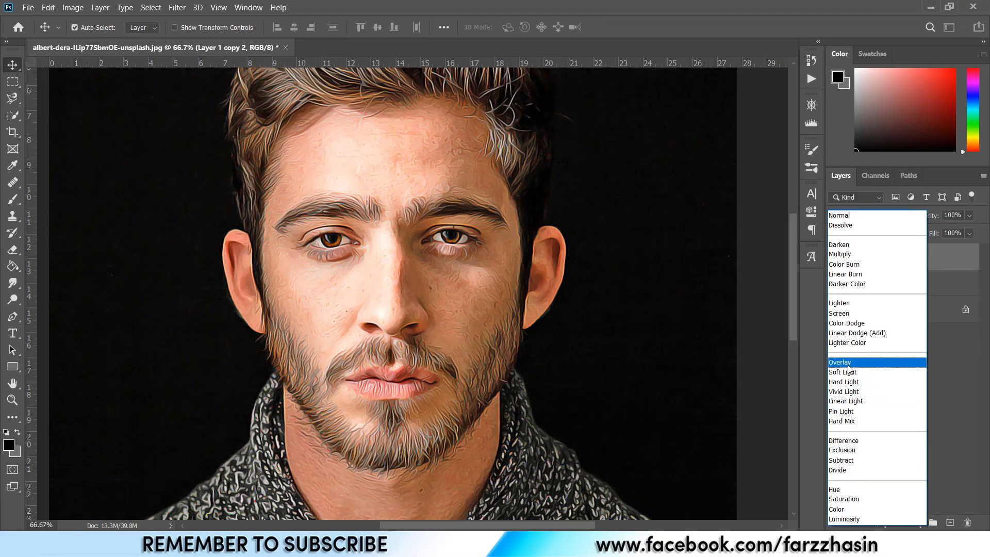
click(848, 368)
click(836, 258)
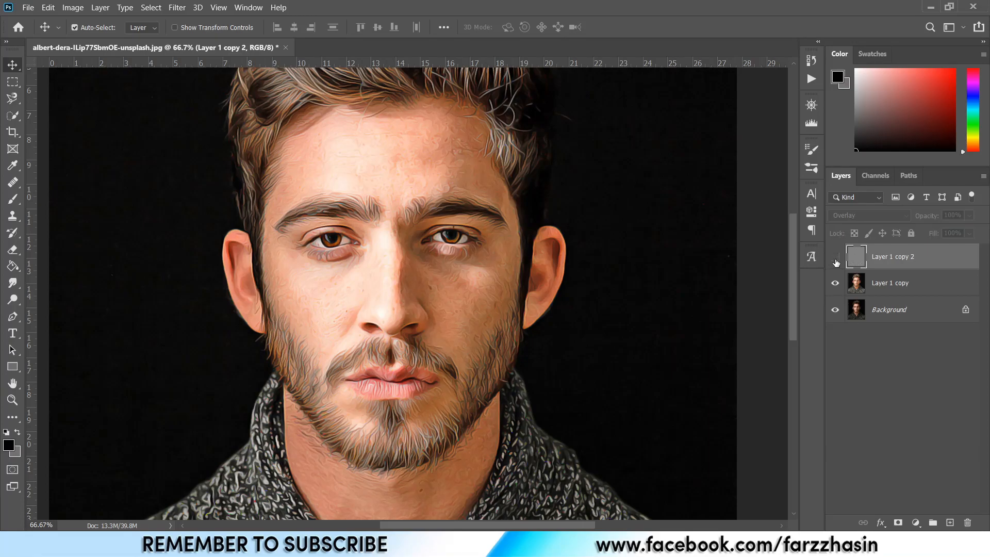
click(835, 260)
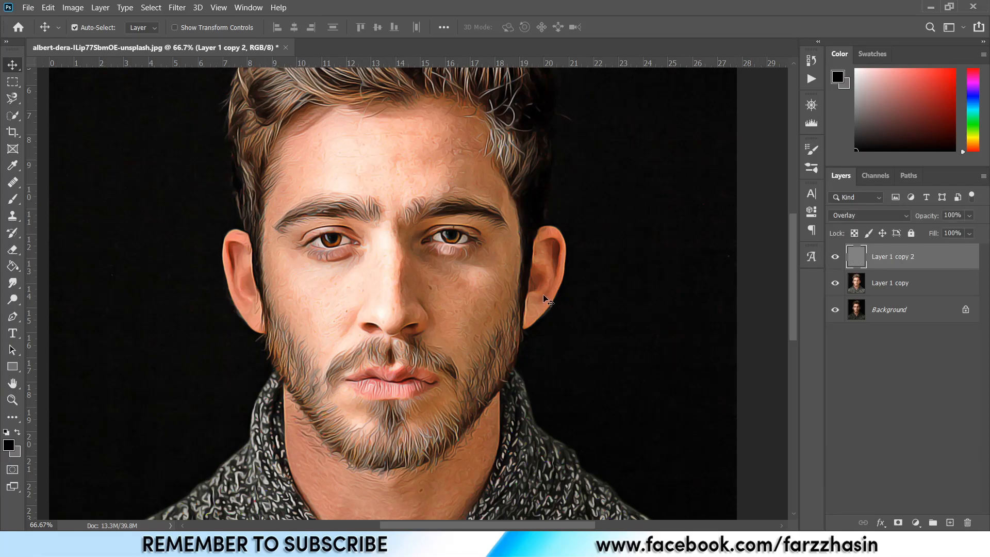
Select both the High Pass layer and the painted layer and merge them into one layer.
key(ctrl+minus)
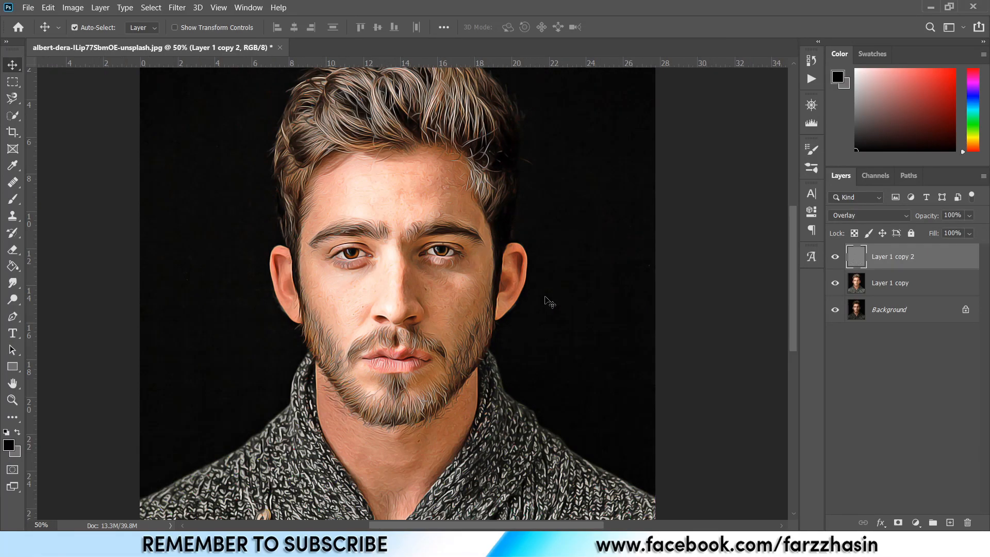
scroll(551, 298, up, 1)
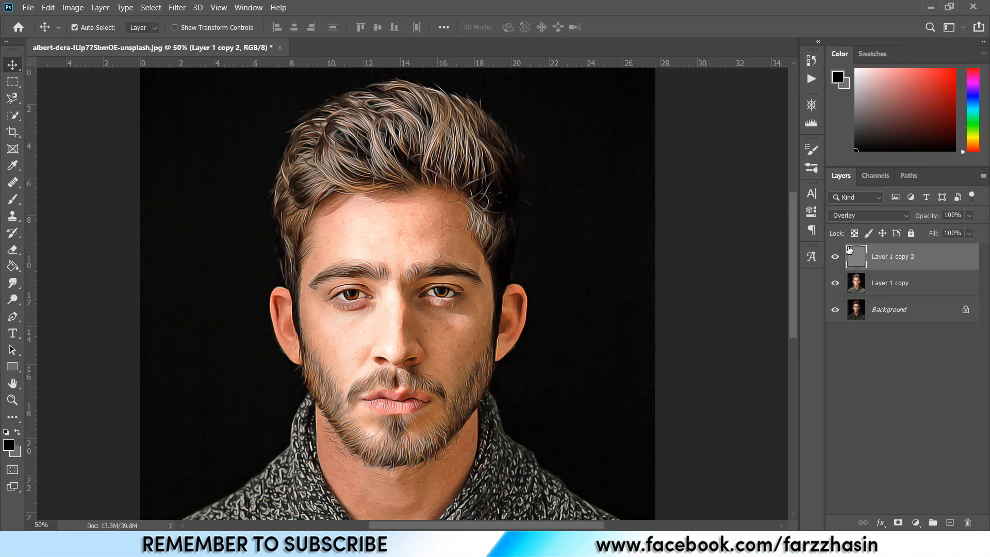
click(836, 259)
ctrl+click(909, 283)
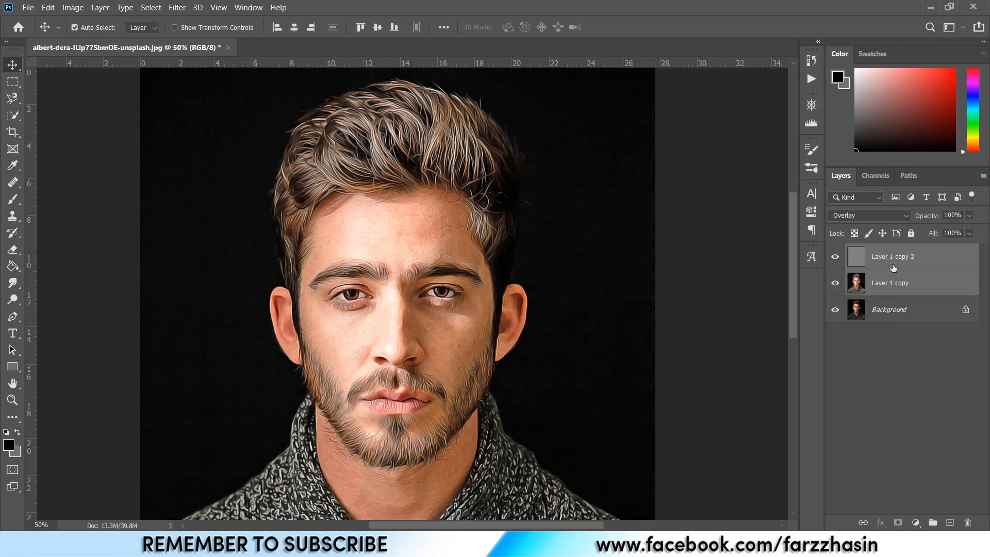
right_click(893, 265)
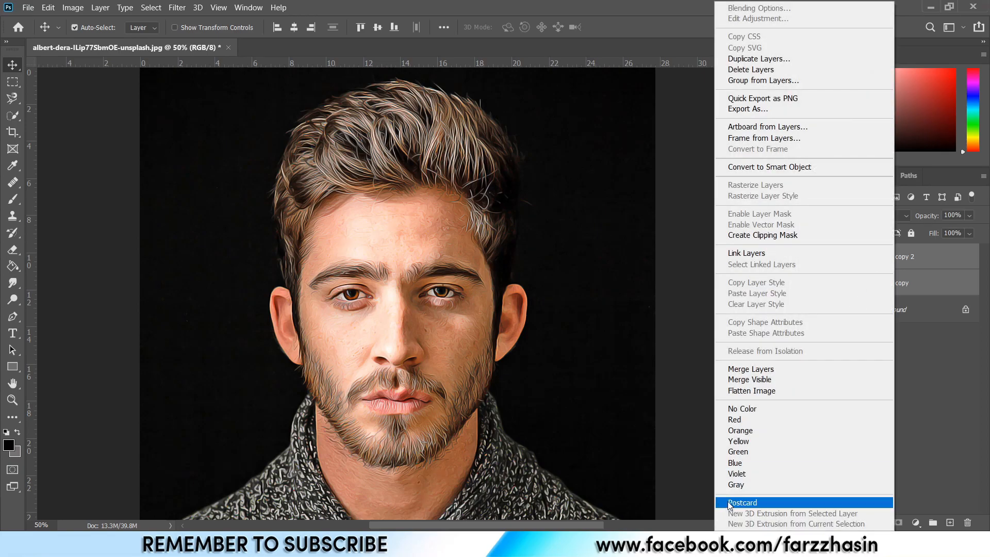
click(756, 372)
Rename the merged layer as Oil Paint.
double_click(876, 258)
text(C)
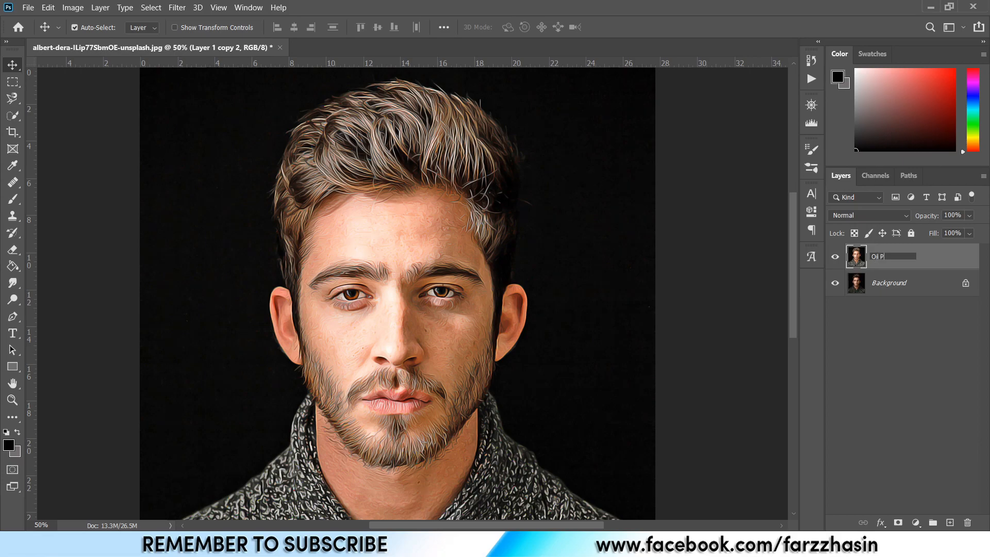
key(Return)
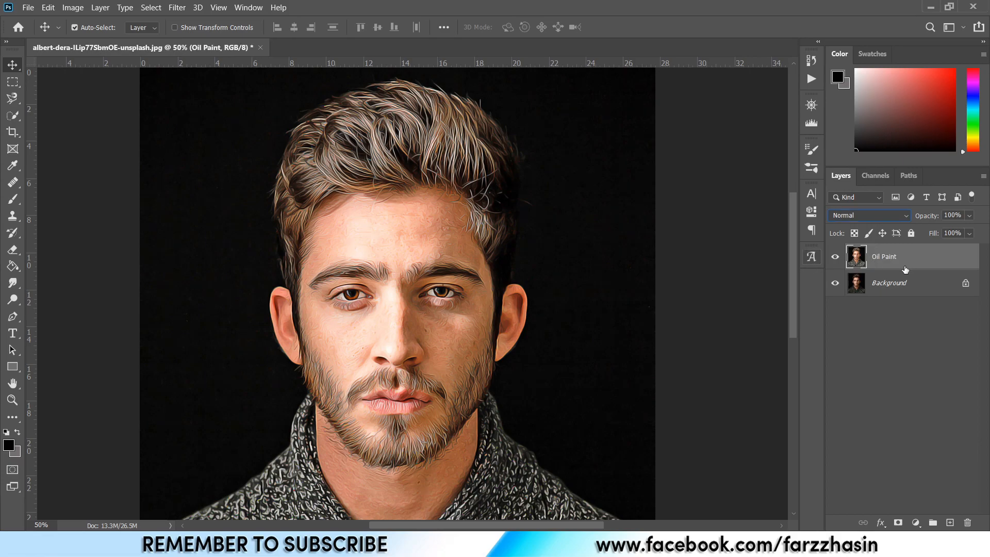
Add a Color Lookup adjustment layer using the 3Strip.look 3DLUT file.
click(916, 523)
click(923, 466)
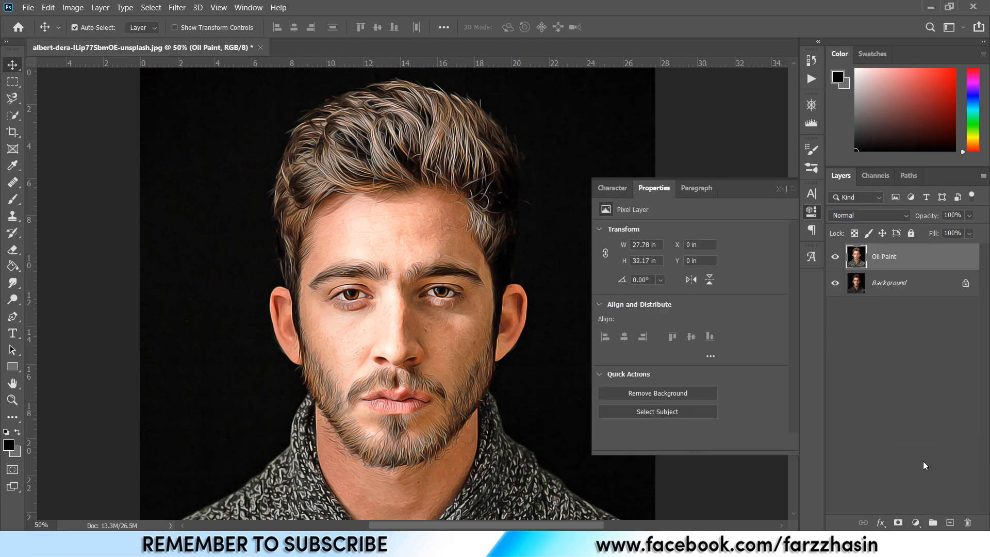
click(765, 236)
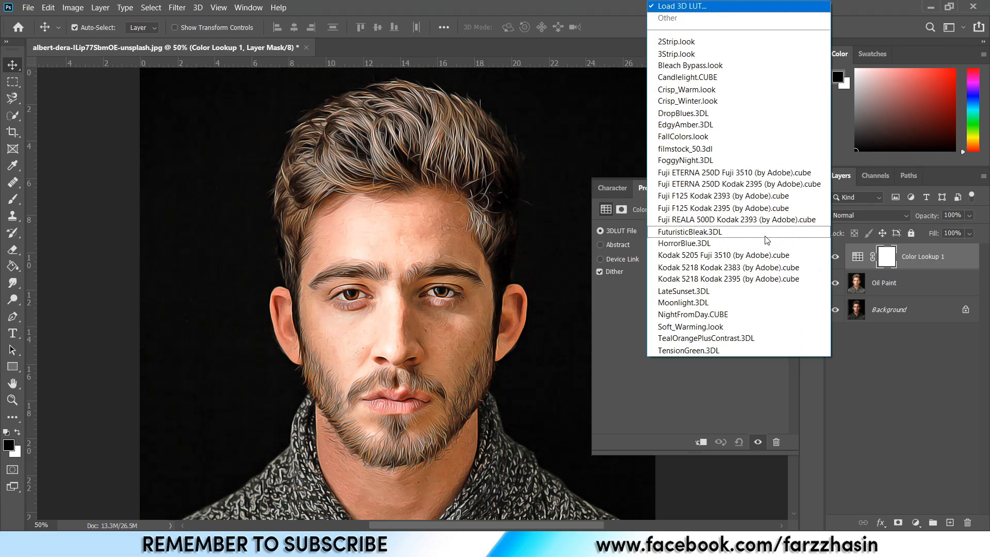
click(714, 54)
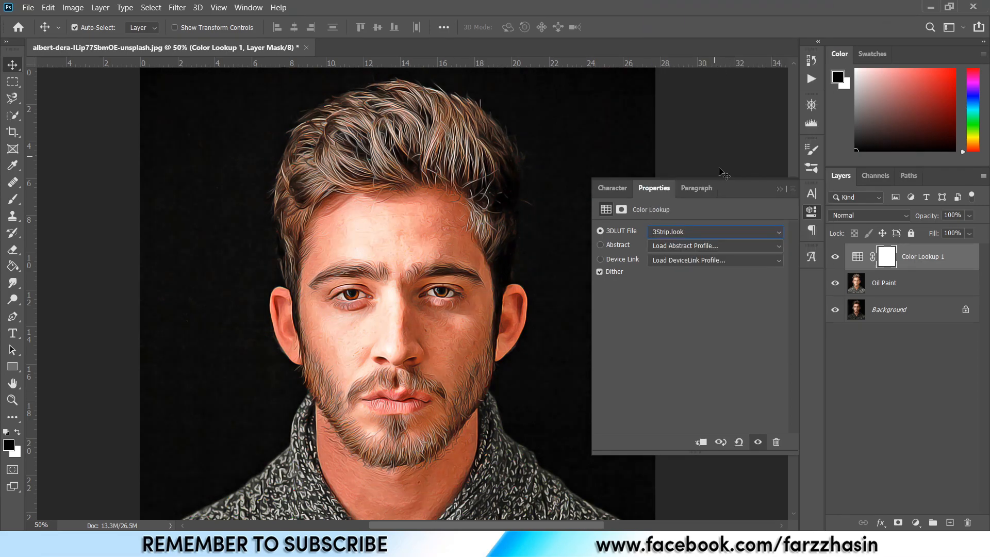
click(780, 188)
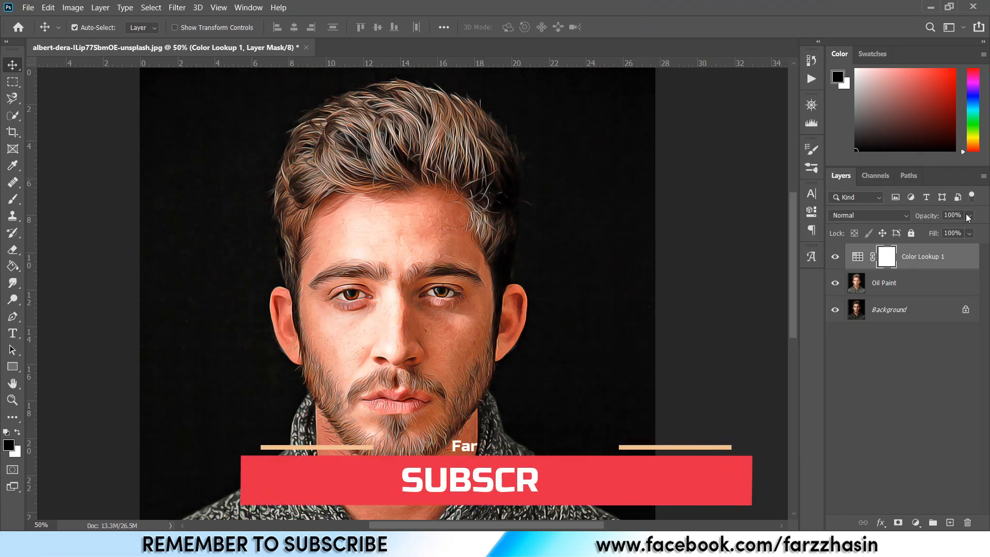
Set the Color Lookup layer's opacity to 32% and toggle its visibility to compare.
click(969, 216)
click(939, 227)
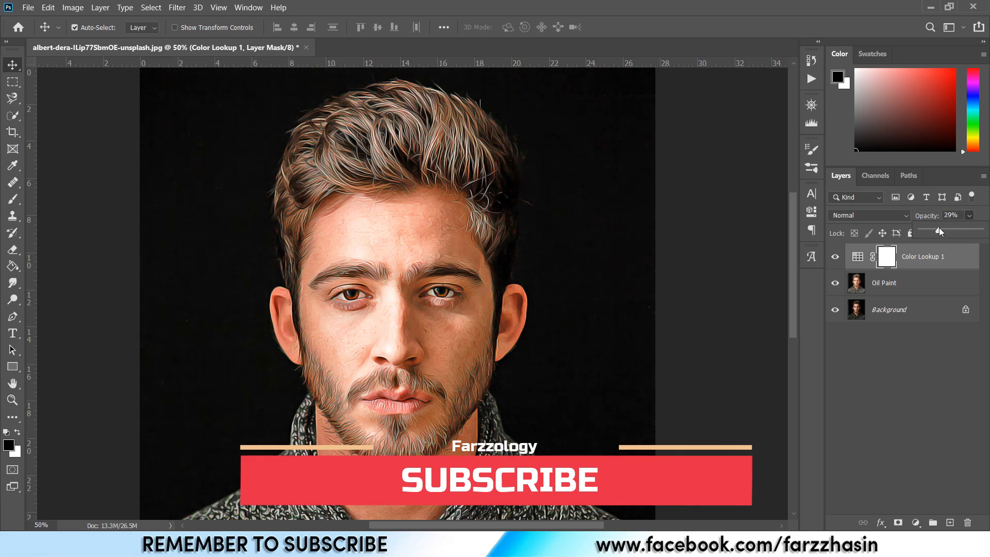
drag(940, 228, 936, 228)
click(879, 264)
click(856, 261)
click(835, 257)
click(969, 217)
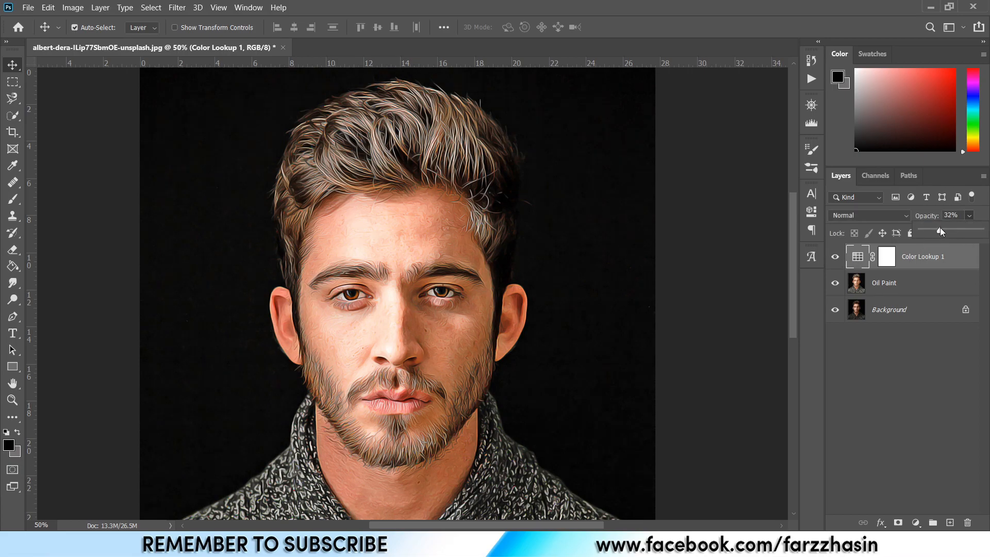
click(918, 265)
click(836, 257)
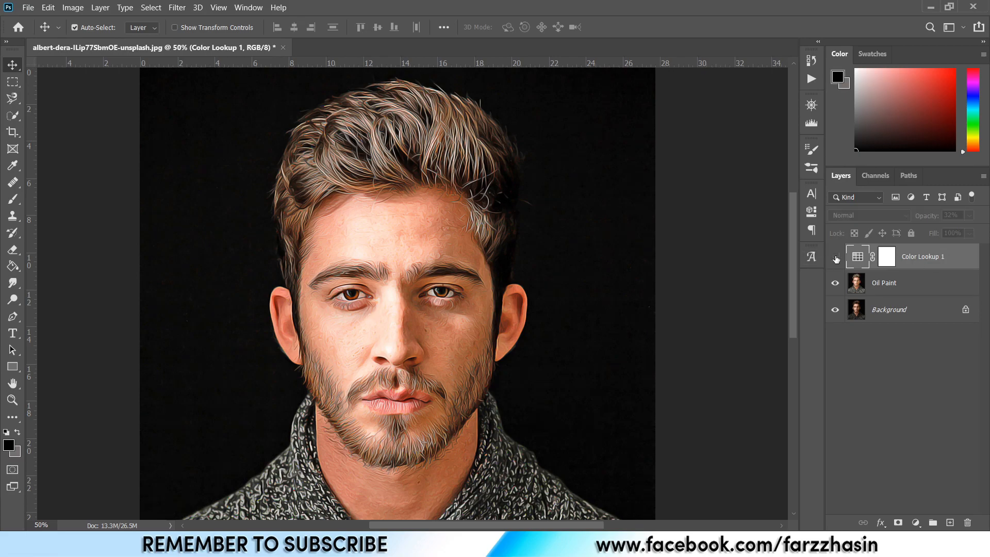
click(836, 257)
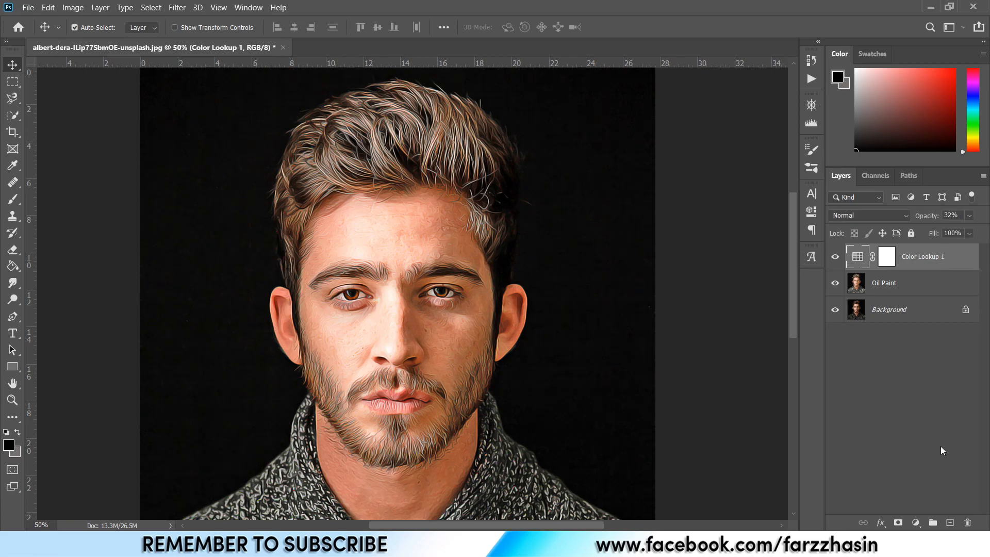
Add a Levels adjustment layer with input black point 13 and white point 242.
click(916, 523)
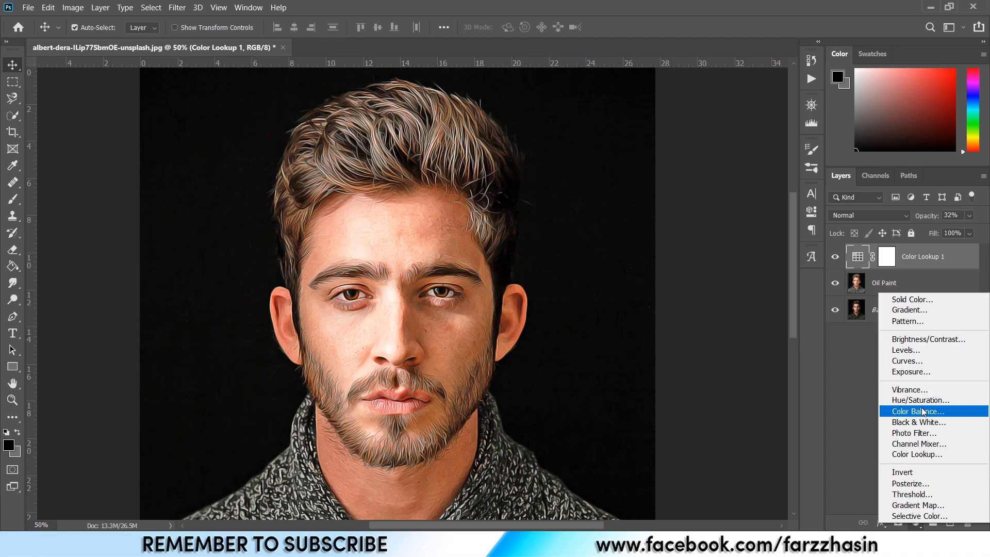
click(916, 352)
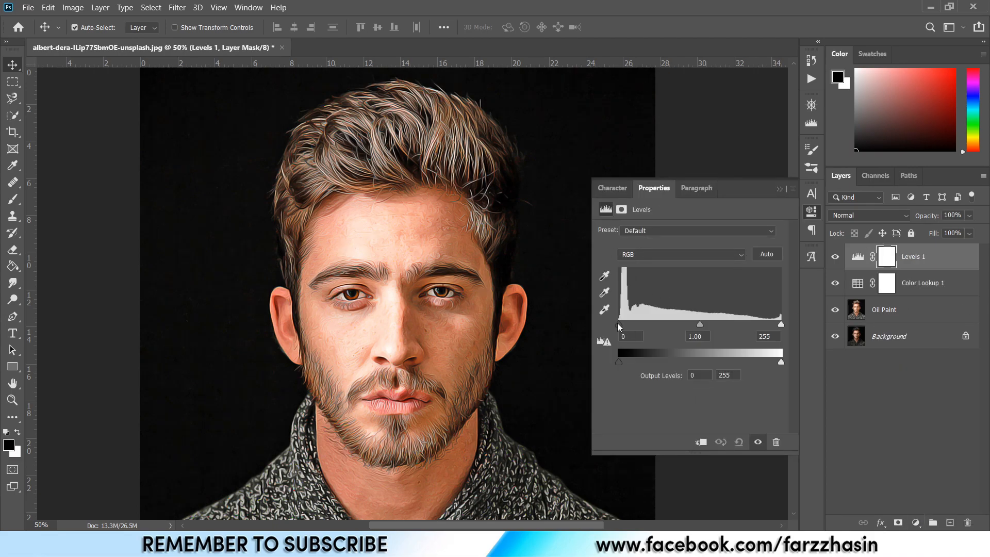
drag(623, 327, 629, 328)
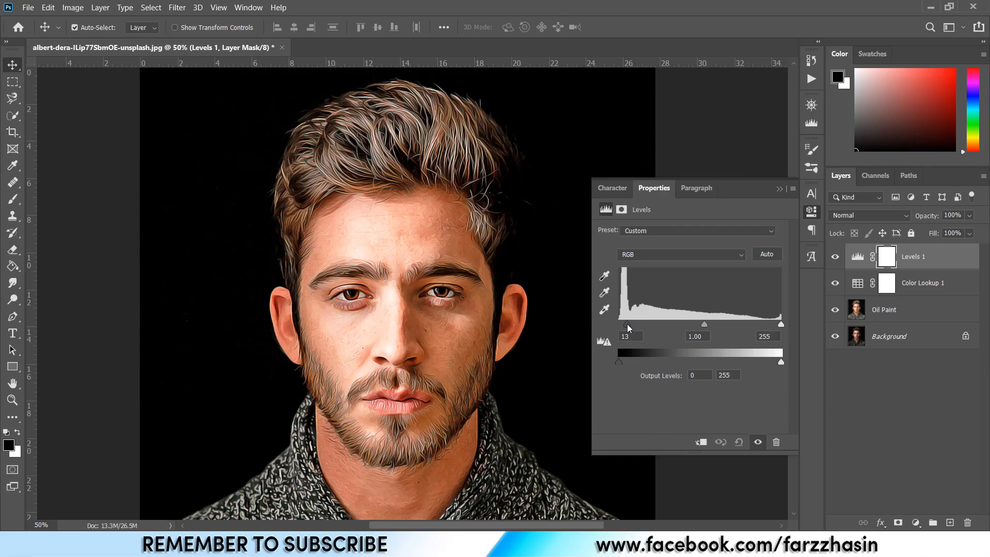
drag(783, 326, 775, 326)
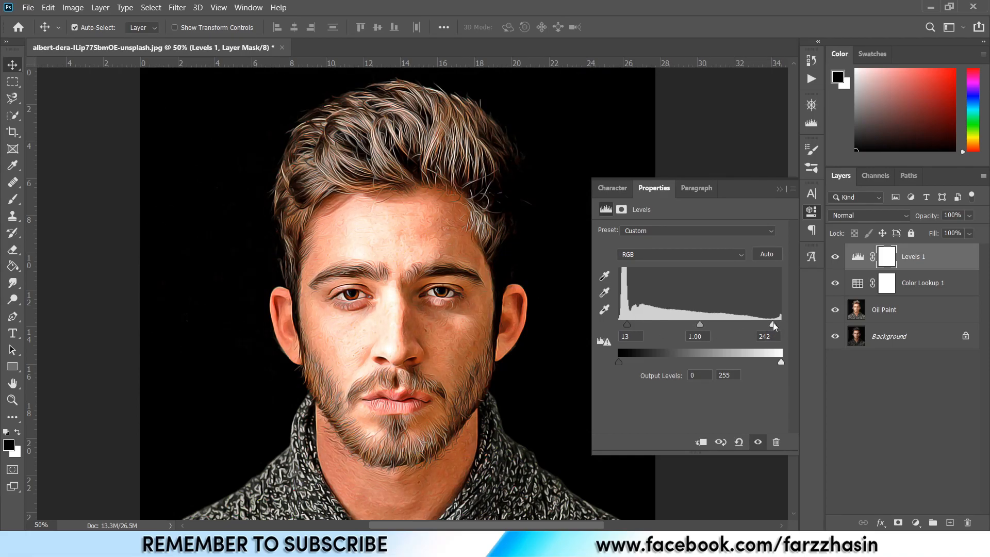
click(782, 187)
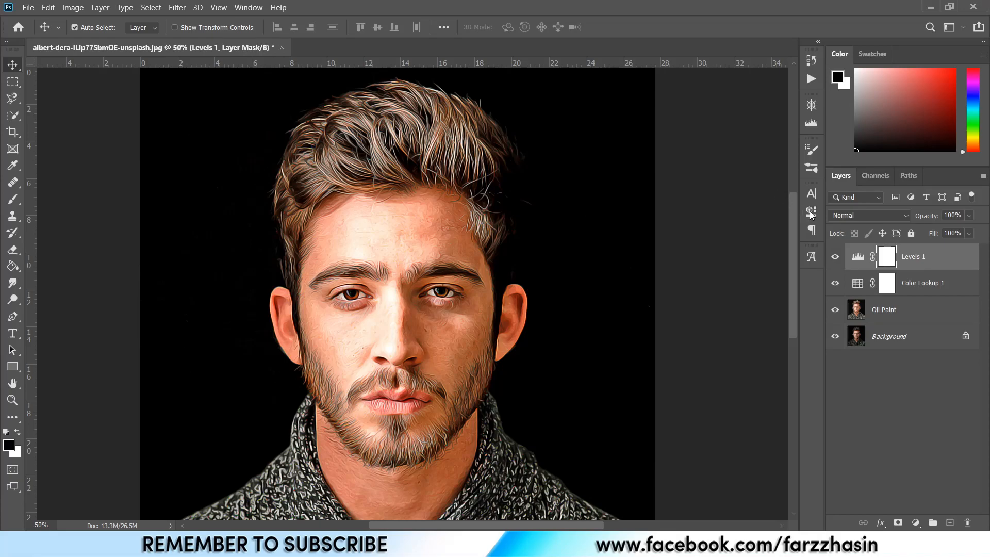
Set the Levels layer's opacity to 76% and toggle its visibility to compare.
drag(962, 229, 968, 229)
click(857, 256)
click(836, 257)
click(836, 257)
click(836, 257)
click(837, 257)
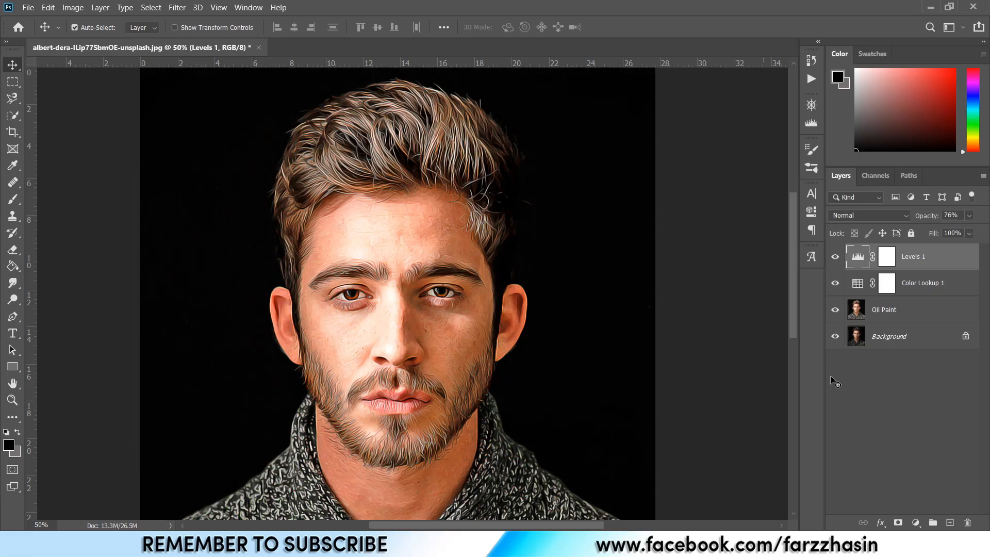
Create a new empty layer above the Levels layer.
key(ctrl+0)
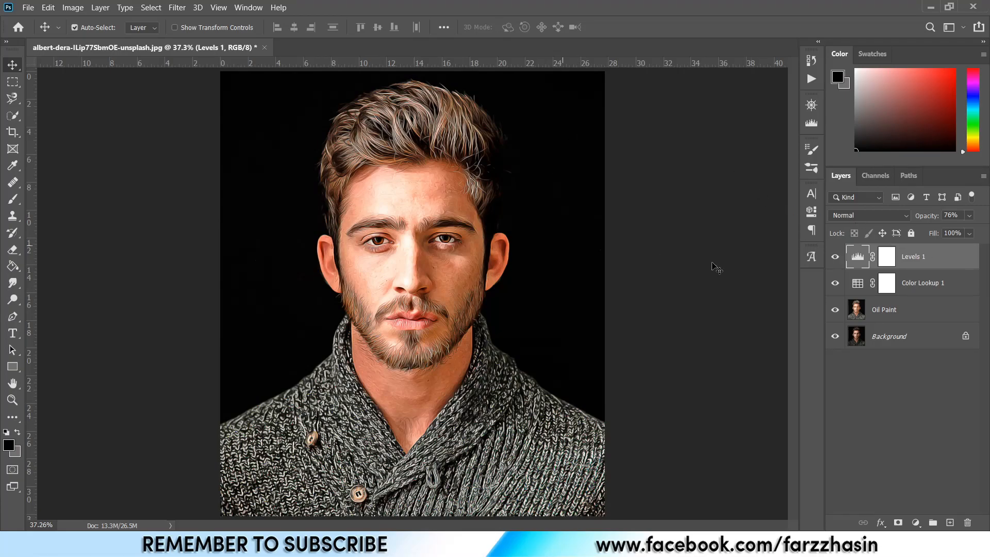
click(952, 524)
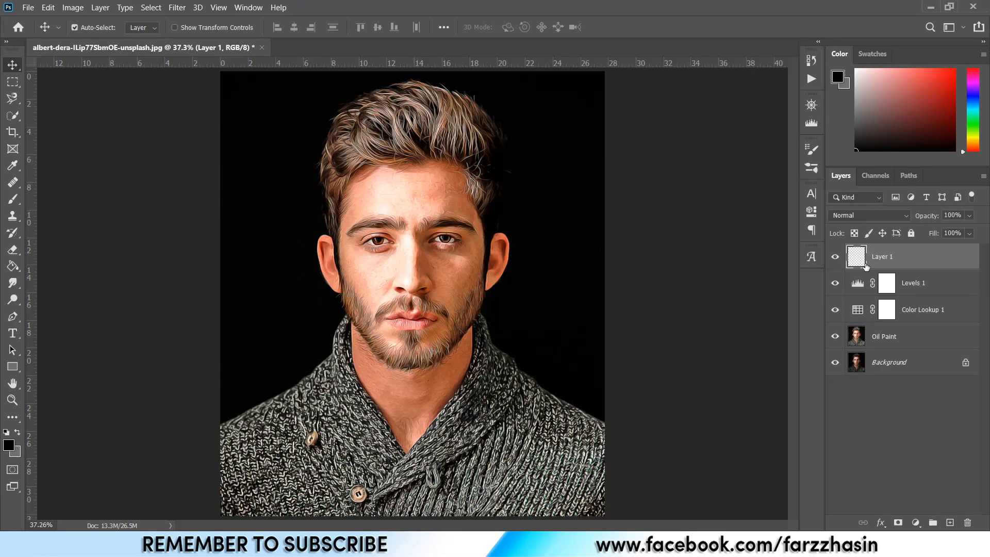
Select the Brush tool and set the foreground color to magenta ff5aee.
click(11, 204)
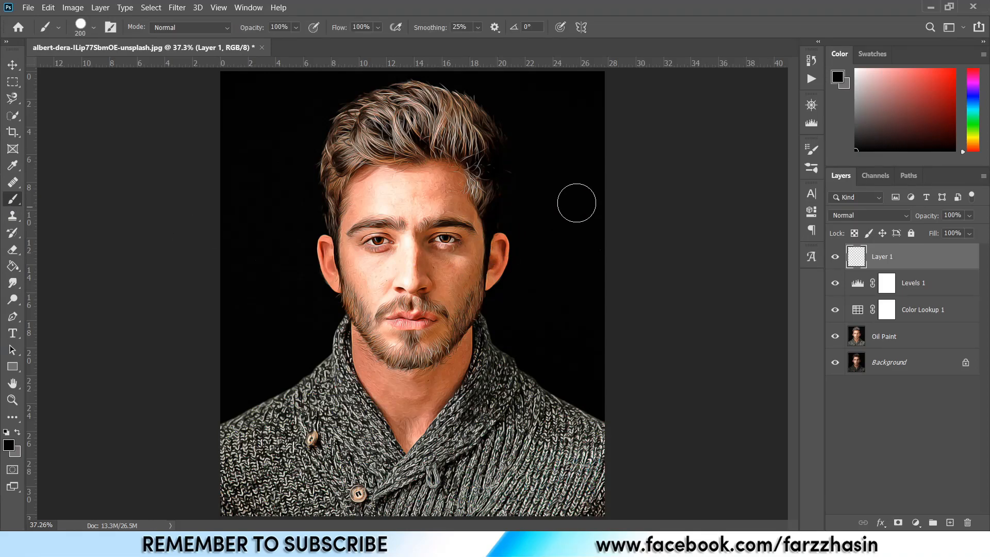
click(12, 448)
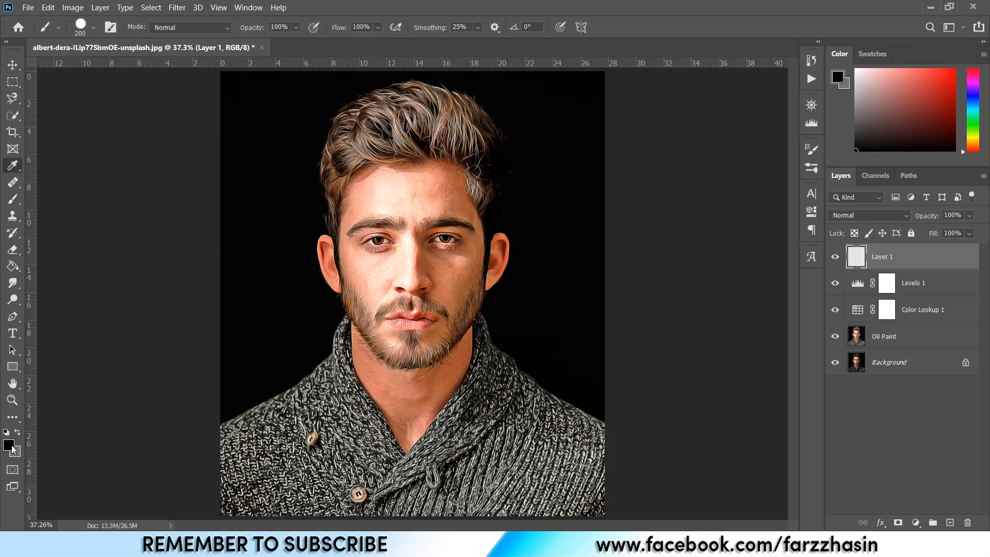
click(783, 112)
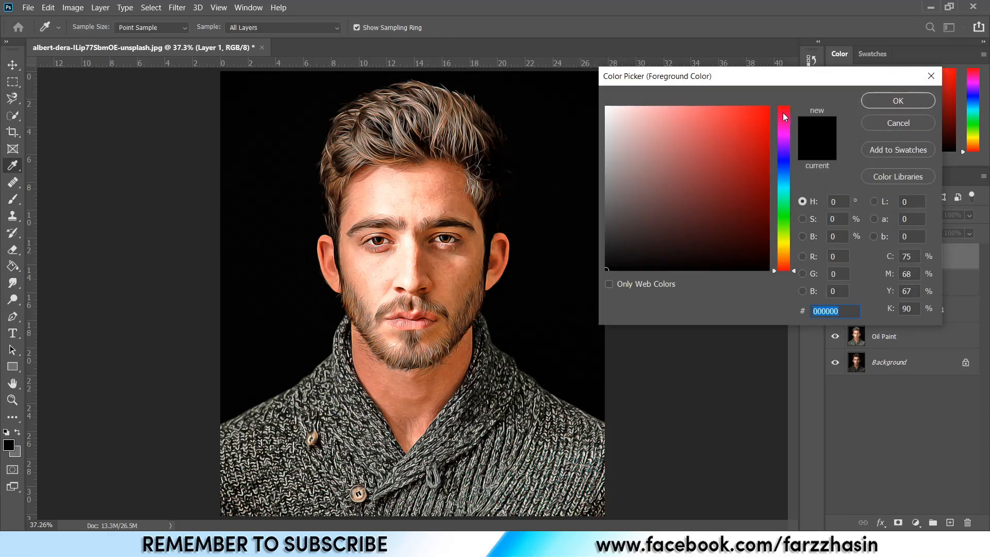
mouse_move(785, 114)
mouse_down()
mouse_move(786, 128)
mouse_move(712, 100)
mouse_up()
click(786, 131)
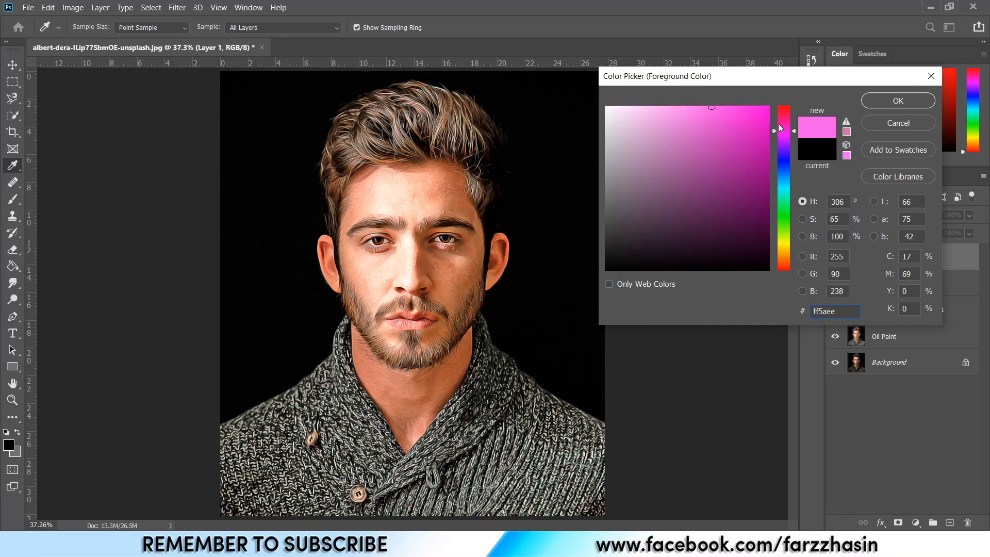
click(871, 100)
Paint a large soft magenta spot on the left side of the image on the new layer, with hardness 0% and size 2400 px.
key(b)
key(bracketright)
key(bracketright)
key(bracketright)
key(bracketright)
key(bracketright)
key(bracketright)
key(bracketright)
key(bracketright)
key(bracketright)
key(bracketright)
key(bracketright)
key(bracketright)
key(bracketright)
key(bracketright)
key(bracketright)
key(bracketright)
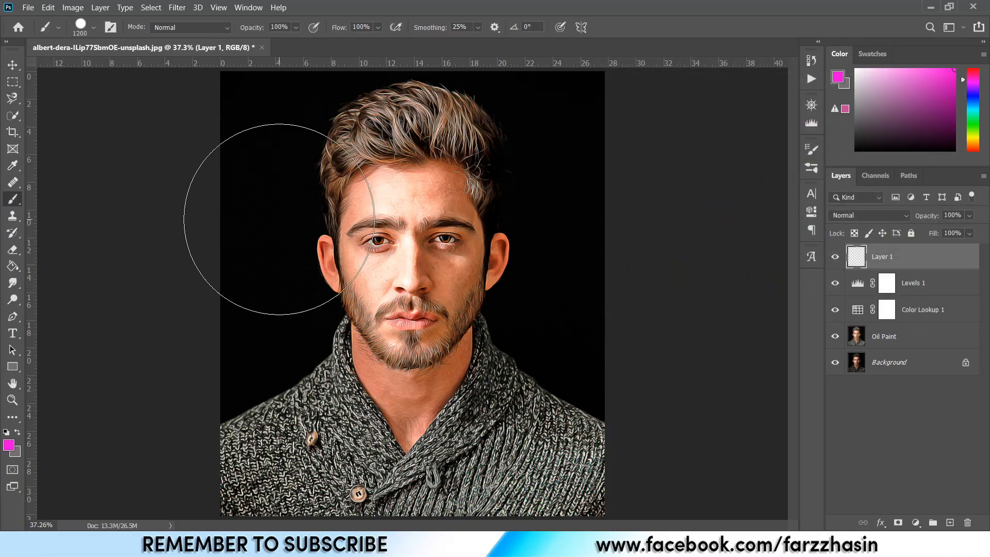
key(ctrl+minus)
click(97, 31)
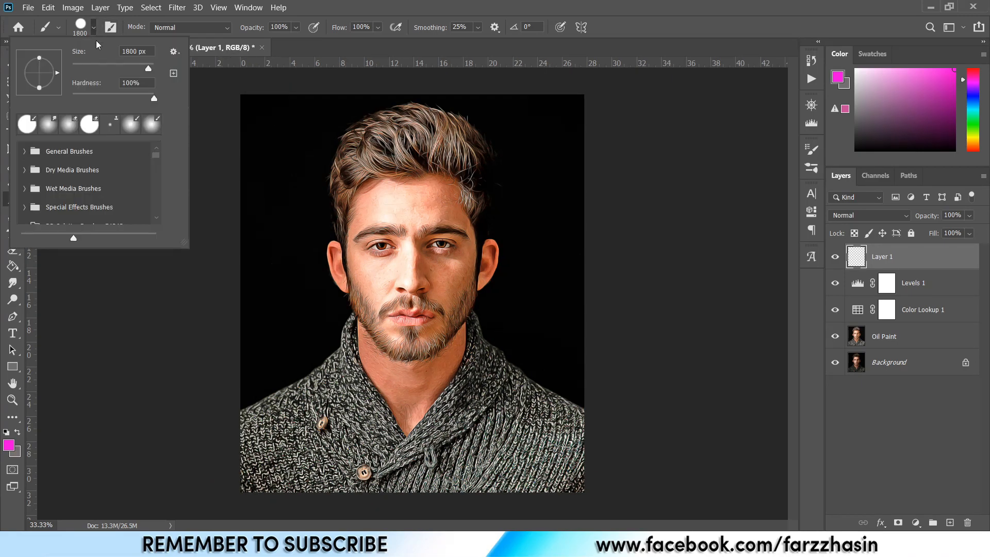
drag(87, 94, 72, 95)
click(687, 34)
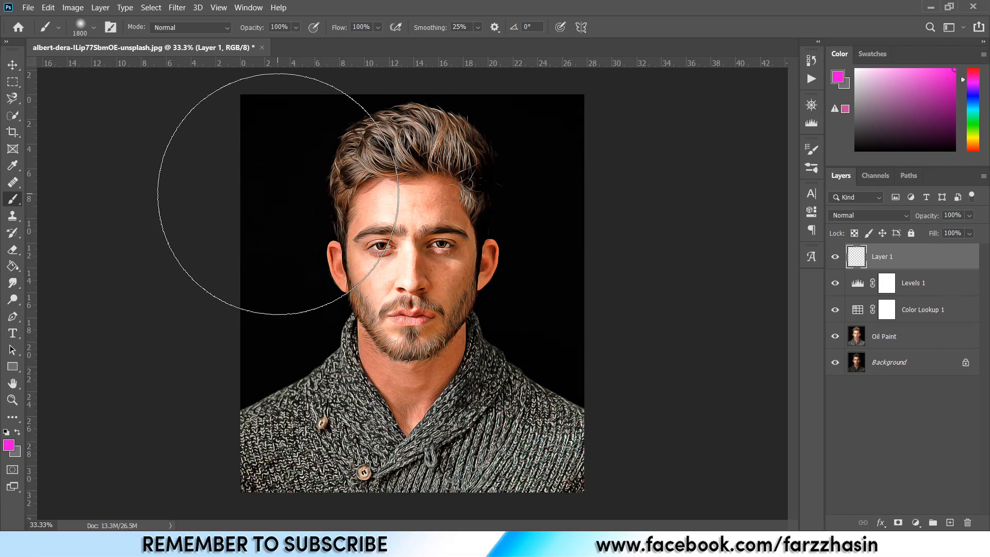
key(bracketright)
key(bracketright)
key(bracketright)
key(bracketright)
key(bracketright)
key(bracketright)
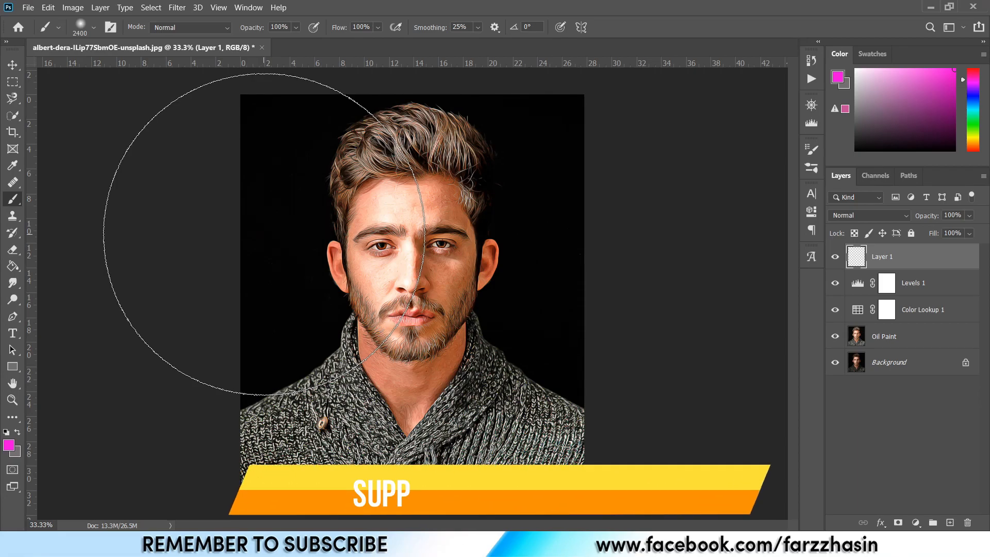
click(264, 234)
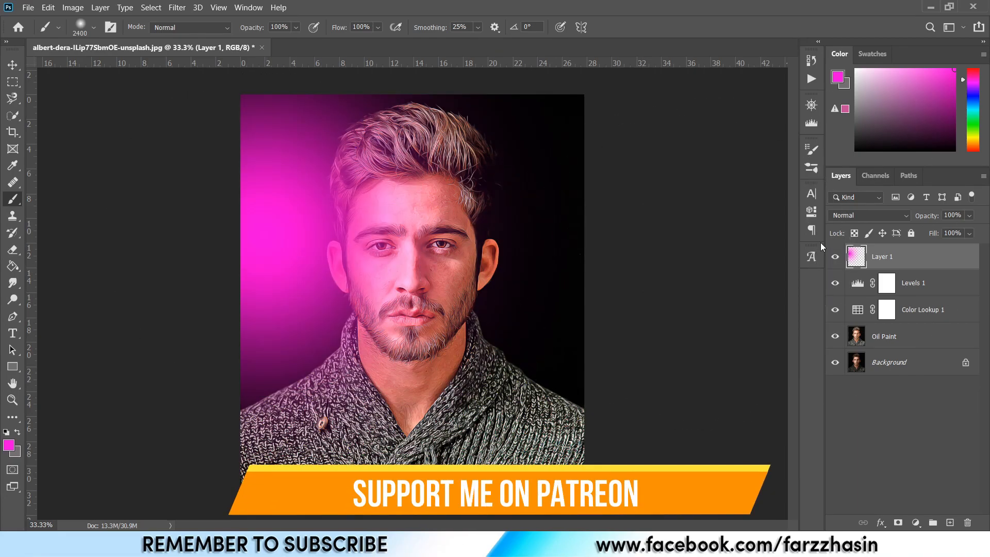
Set the paint layer's blend mode to Overlay.
click(869, 218)
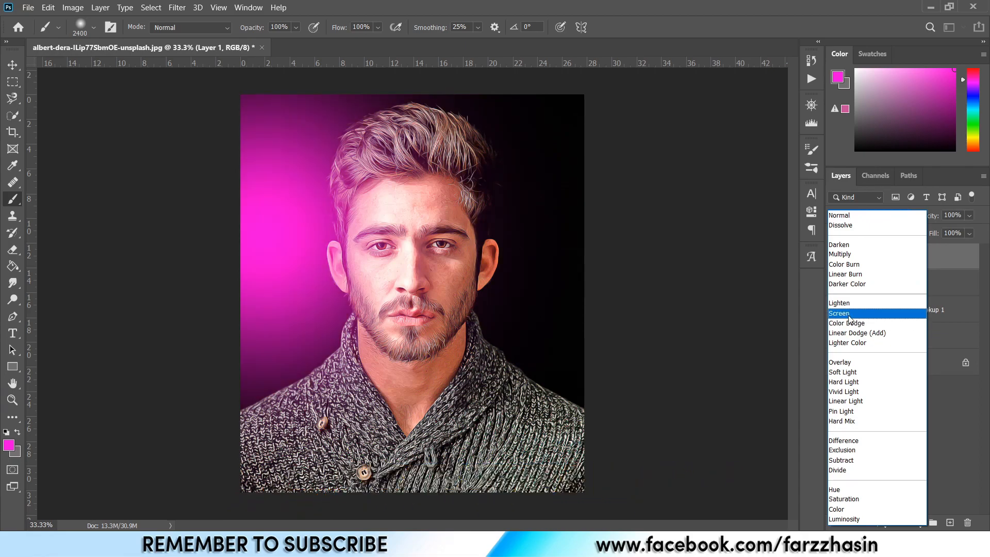
click(847, 363)
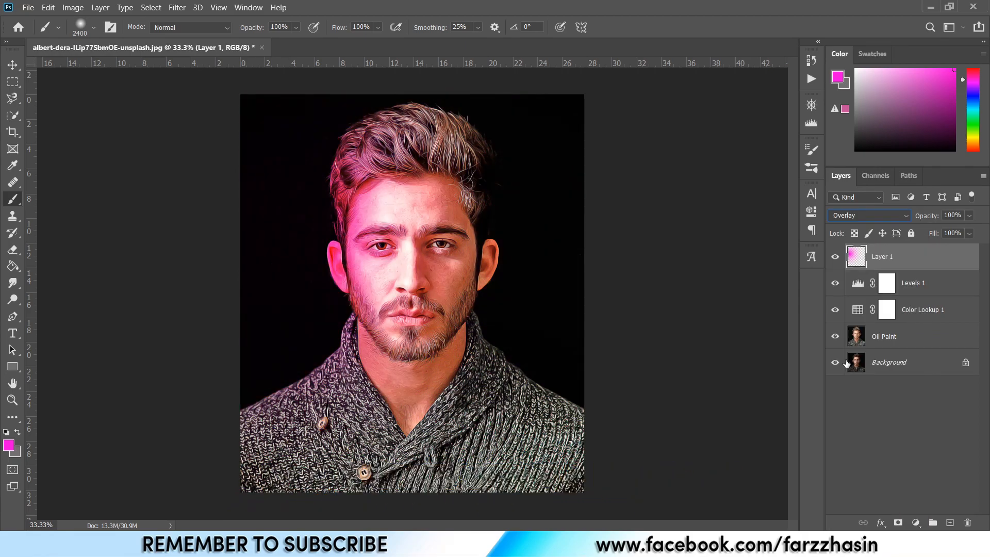
Change the foreground color to pinkish red ff2b67 and paint a large spot on the right side of the image.
click(9, 446)
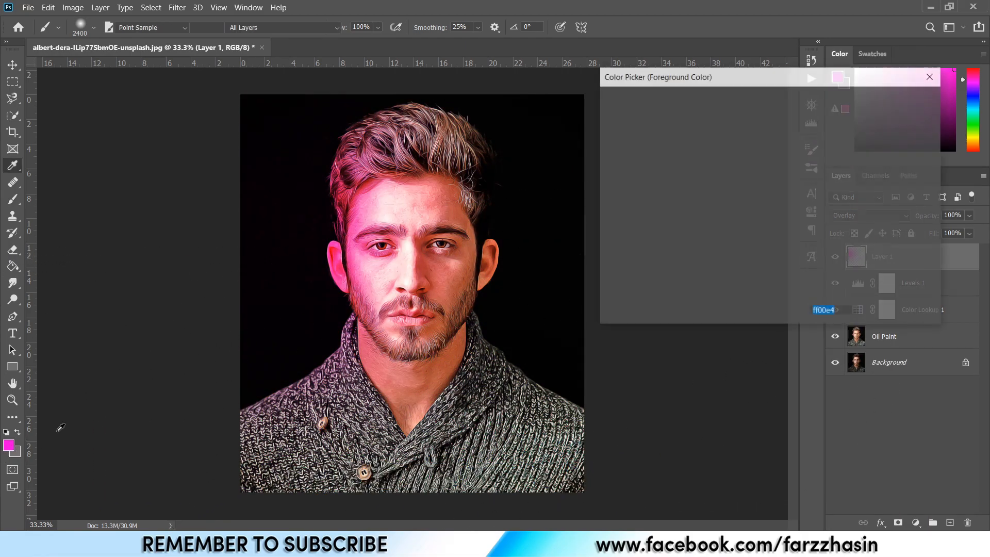
drag(725, 113, 742, 103)
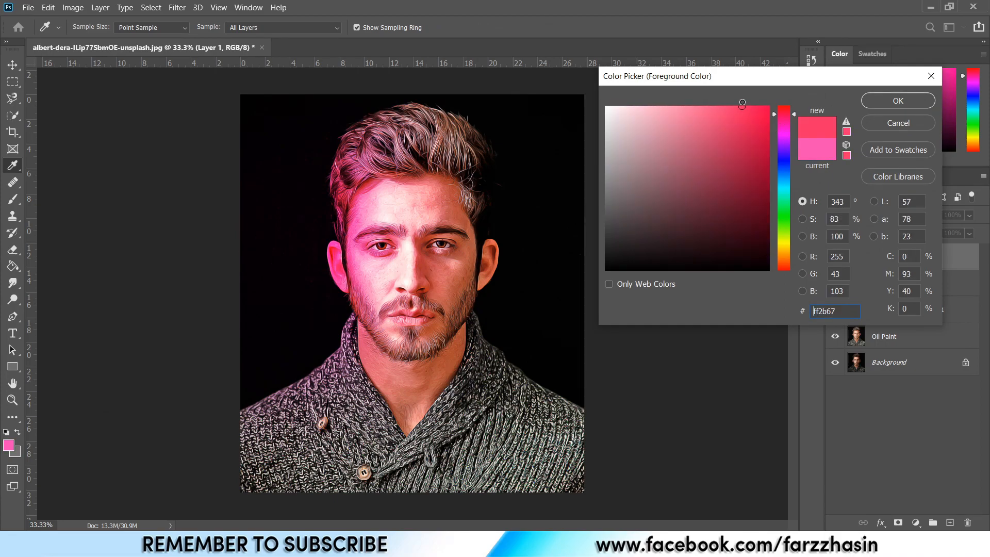
click(898, 101)
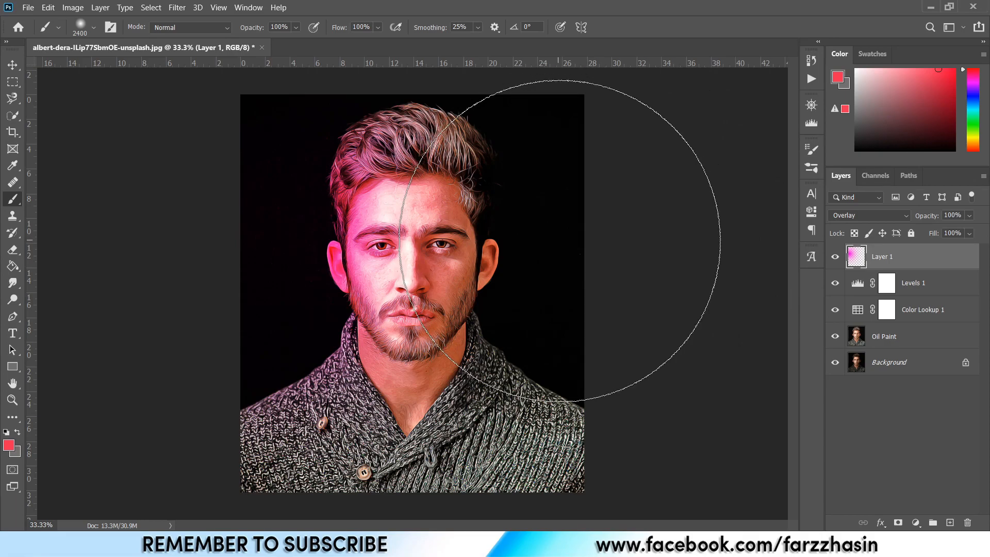
click(560, 241)
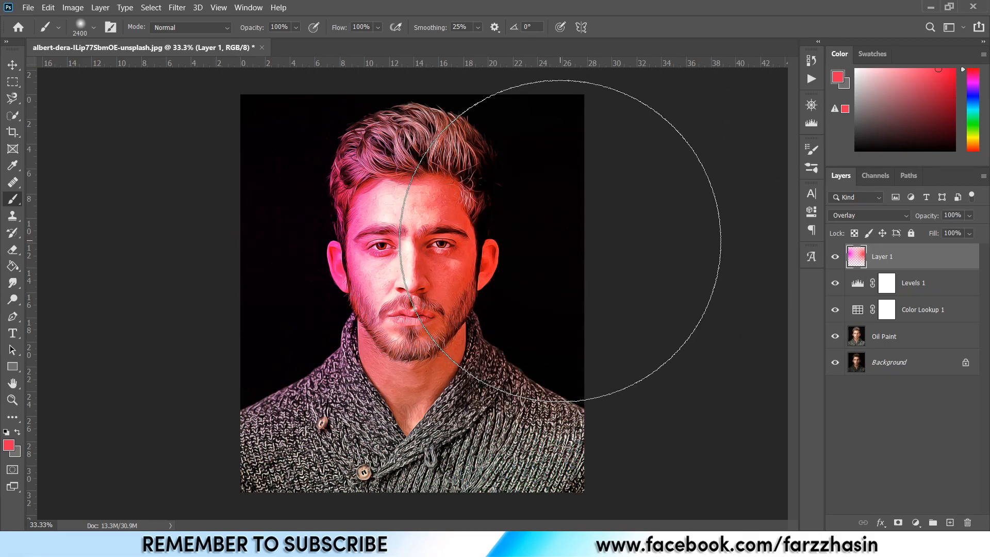
Set the paint layer's opacity to 38% and toggle its visibility to compare.
drag(972, 215, 950, 232)
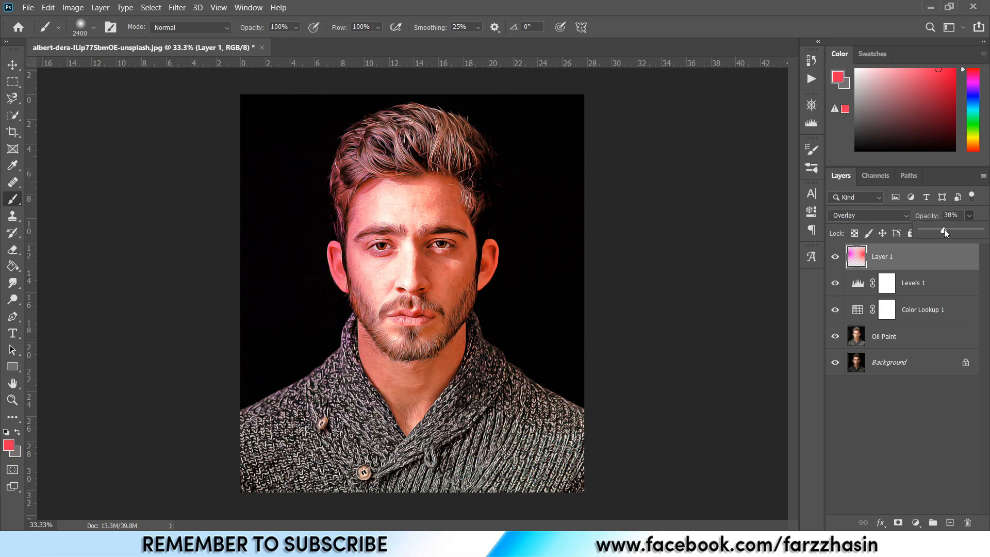
click(931, 264)
key(ctrl+plus)
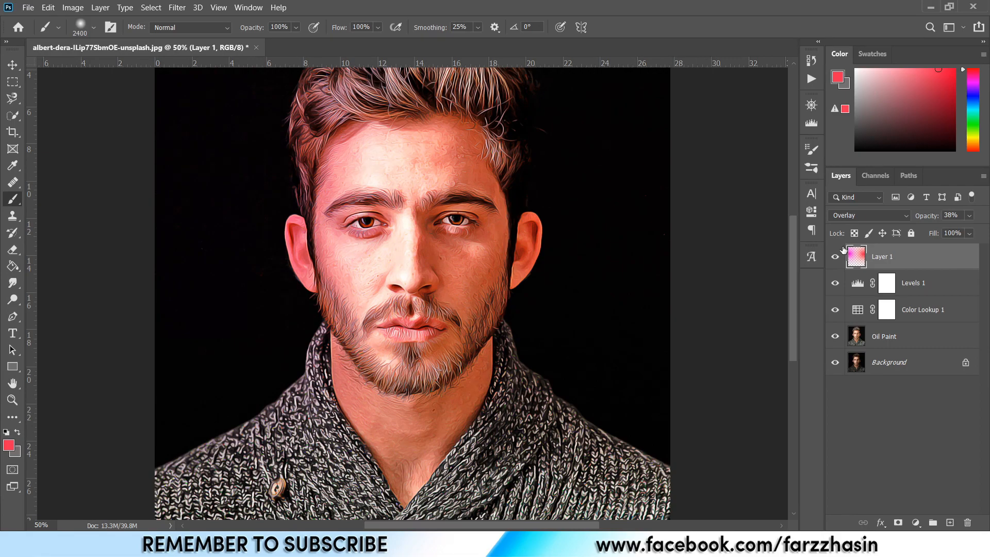
click(839, 258)
click(838, 259)
Group the layers from Layer 1 down to Oil Paint and toggle the group's visibility to compare.
click(930, 266)
shift+click(917, 338)
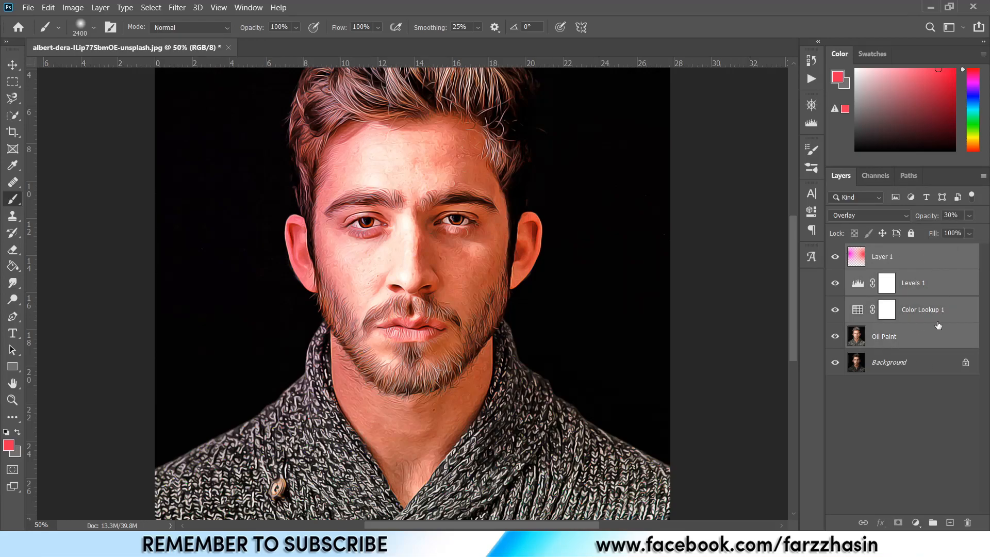
key(ctrl+g)
drag(569, 208, 559, 279)
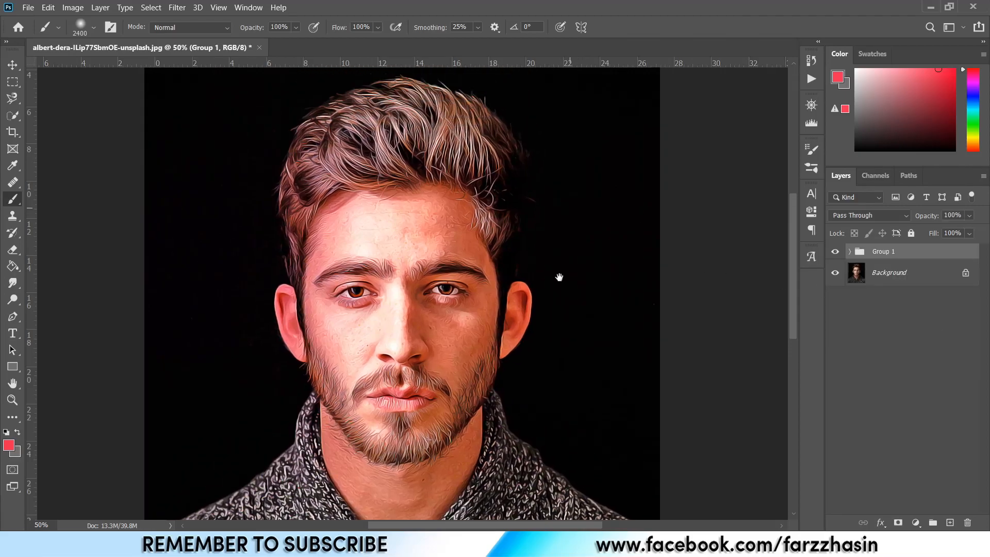
click(837, 251)
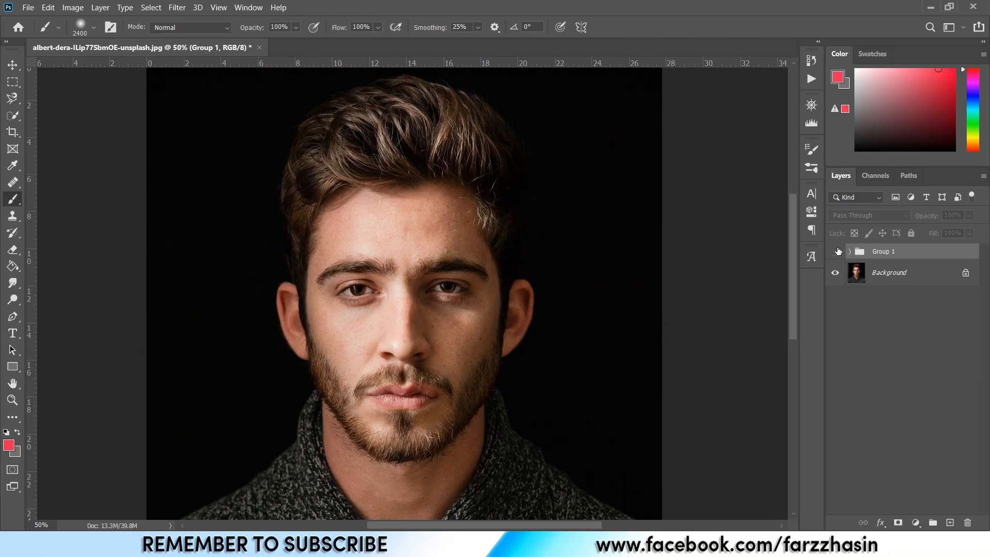
click(837, 251)
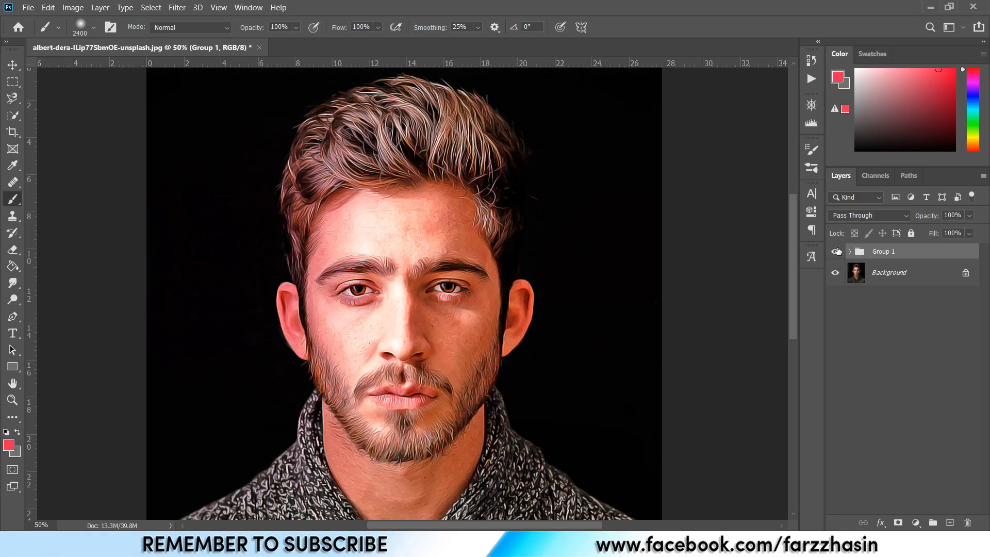